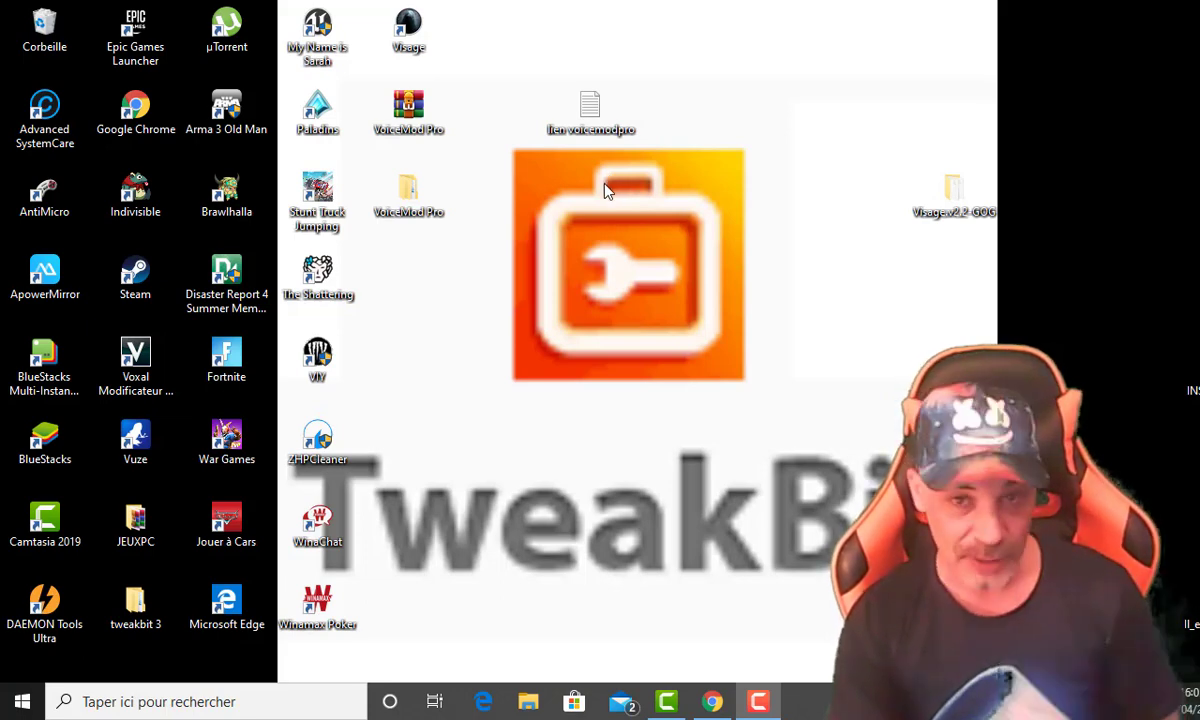
Open the lien voicemodpro text file from the desktop and copy its full clictune link.
{"action": "double_click", "coordinate": [592, 120]}
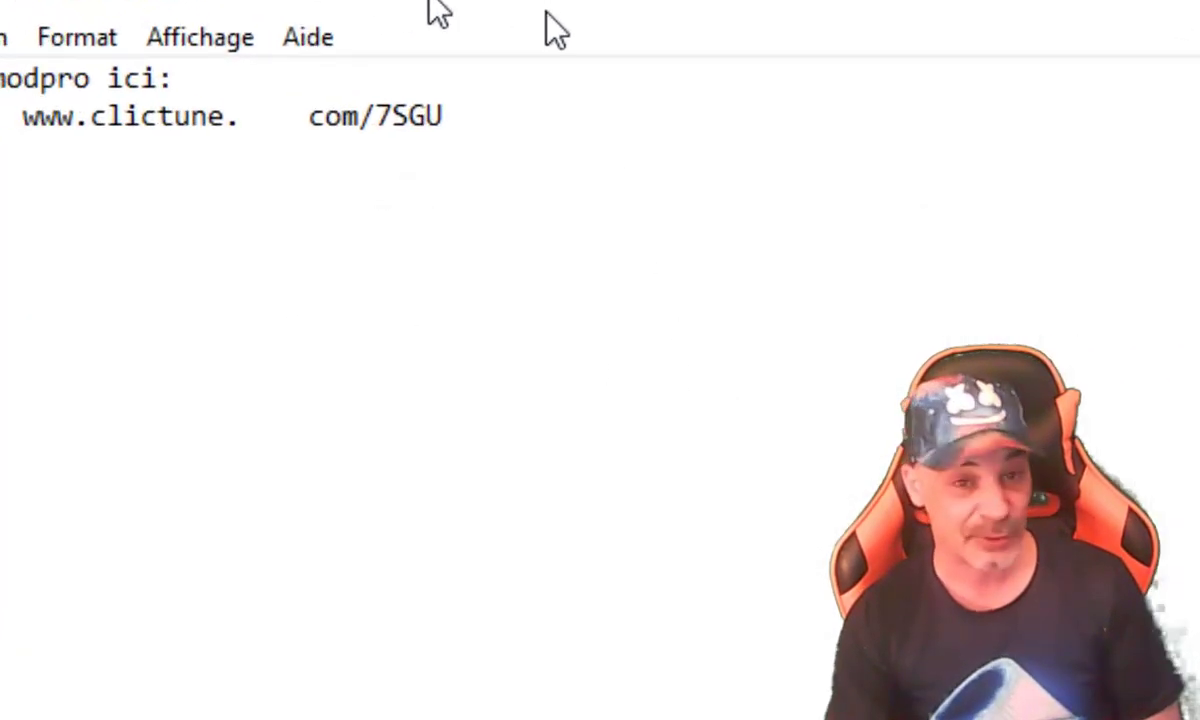
{"action": "left_click", "coordinate": [830, 178]}
{"action": "left_click_drag", "start_coordinate": [830, 178], "coordinate": [785, 182]}
{"action": "left_click_drag", "start_coordinate": [713, 178], "coordinate": [538, 186]}
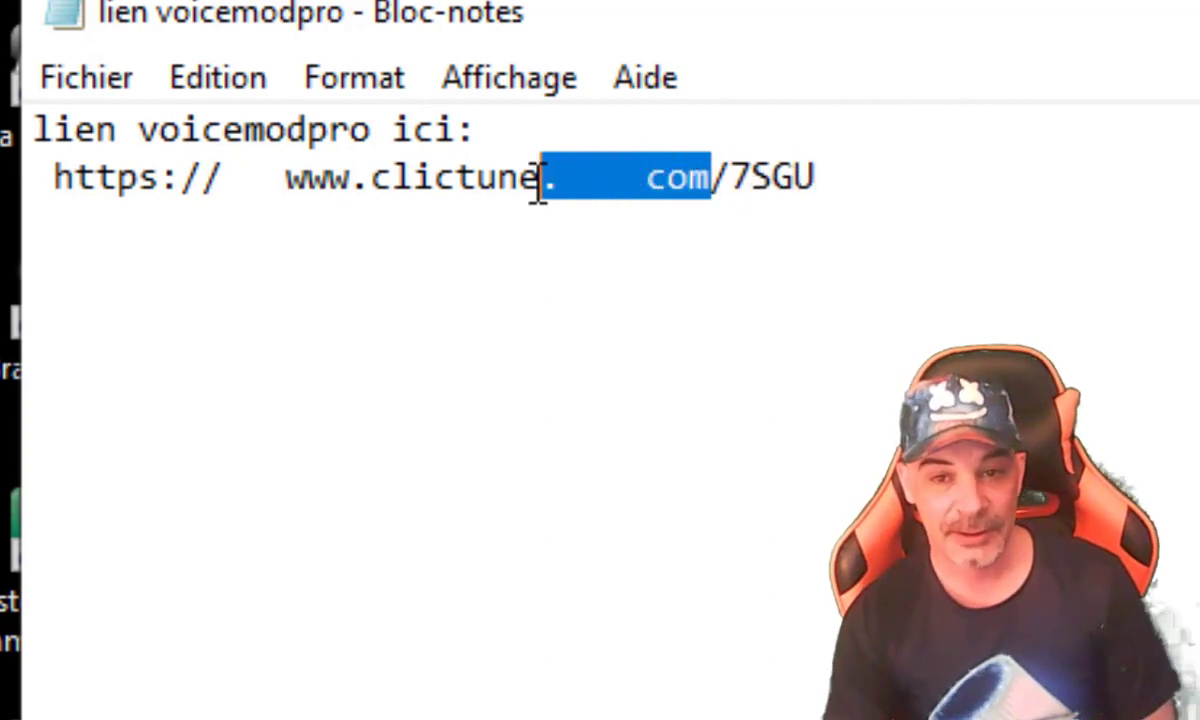
{"action": "left_click", "coordinate": [840, 178]}
{"action": "left_click_drag", "start_coordinate": [820, 178], "coordinate": [54, 193]}
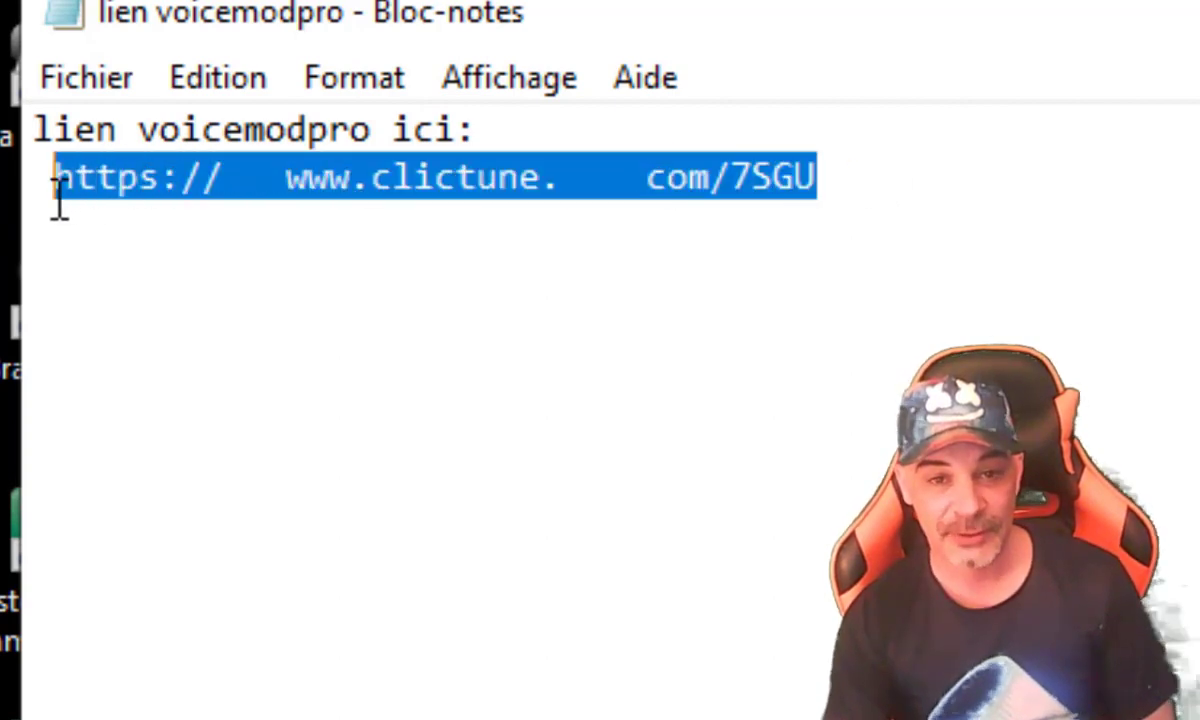
{"action": "right_click", "coordinate": [112, 186]}
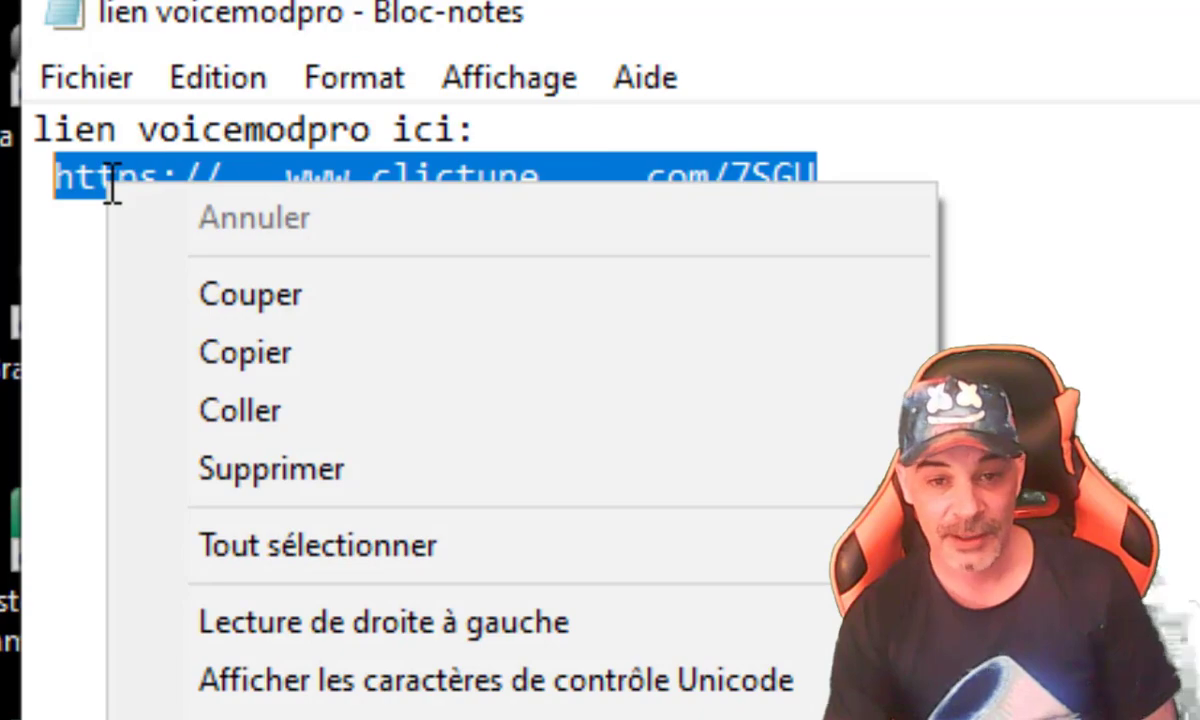
{"action": "left_click", "coordinate": [245, 355]}
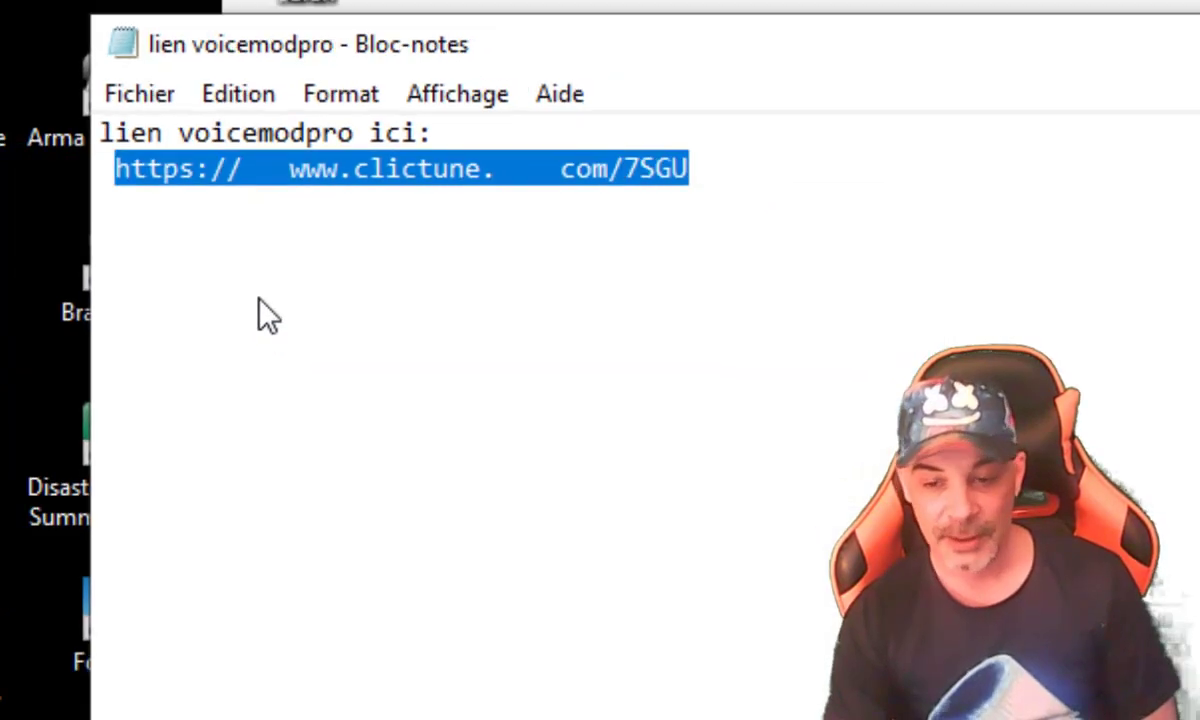
Switch to Chrome and paste the copied link as the address of the new tab.
{"action": "left_click", "coordinate": [686, 694]}
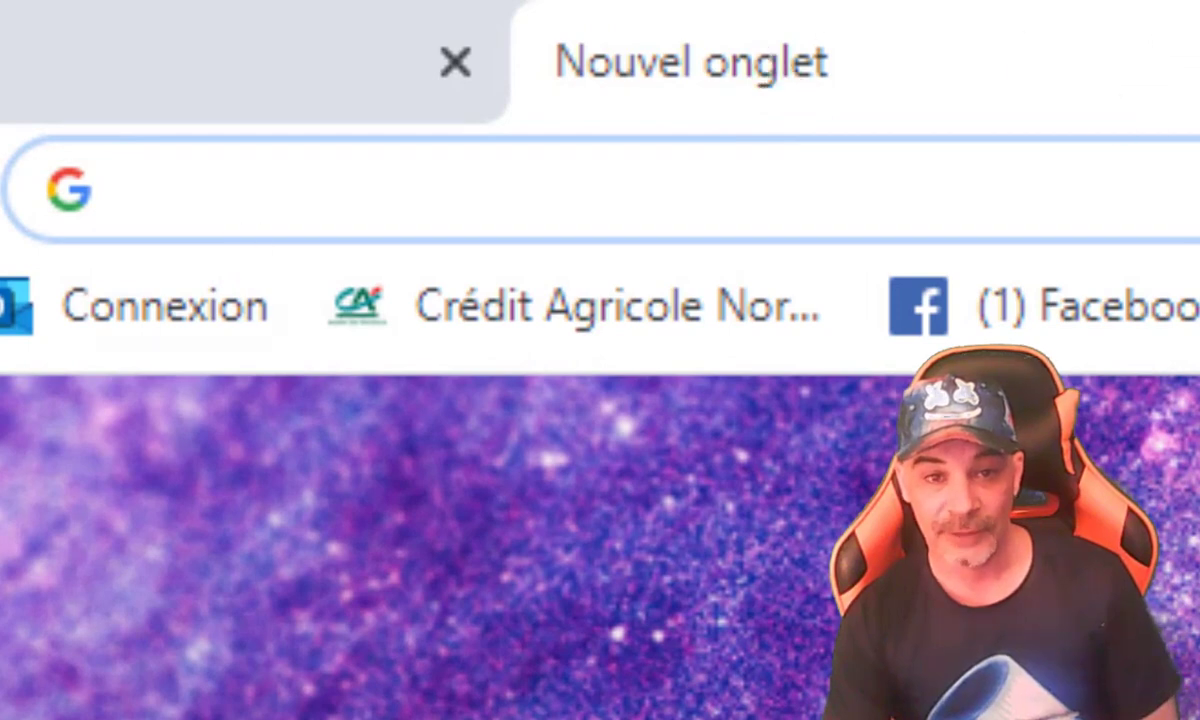
{"action": "right_click", "coordinate": [287, 198]}
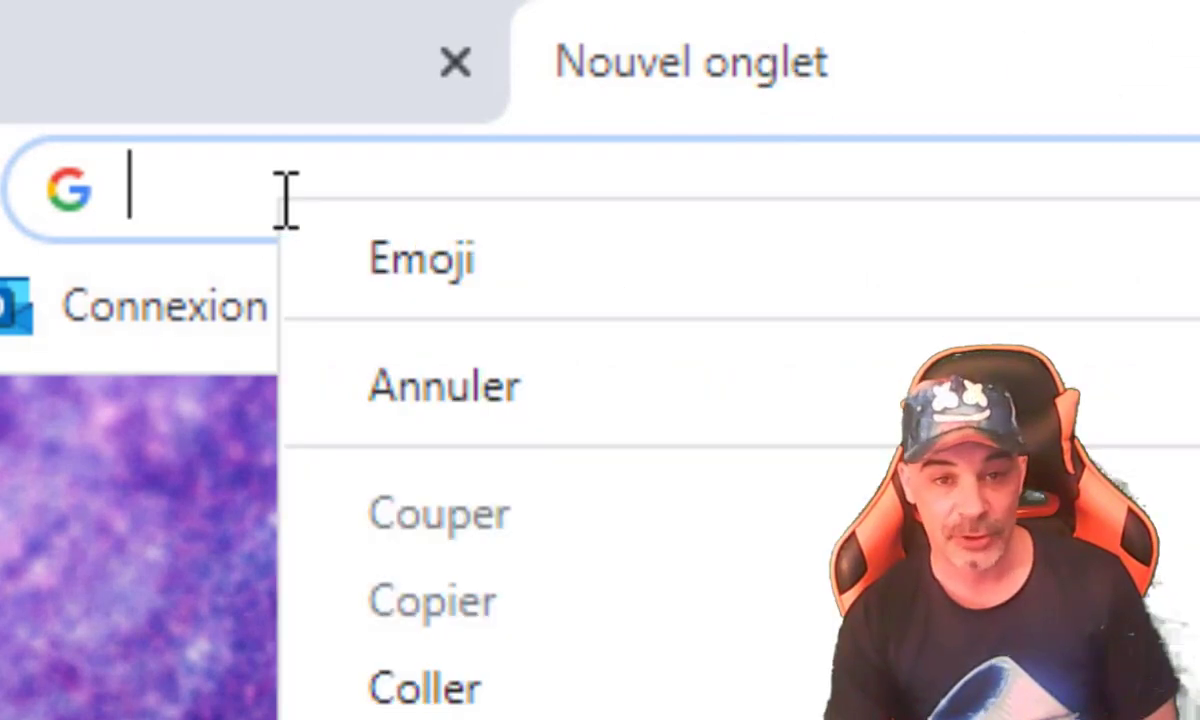
{"action": "left_click", "coordinate": [495, 692]}
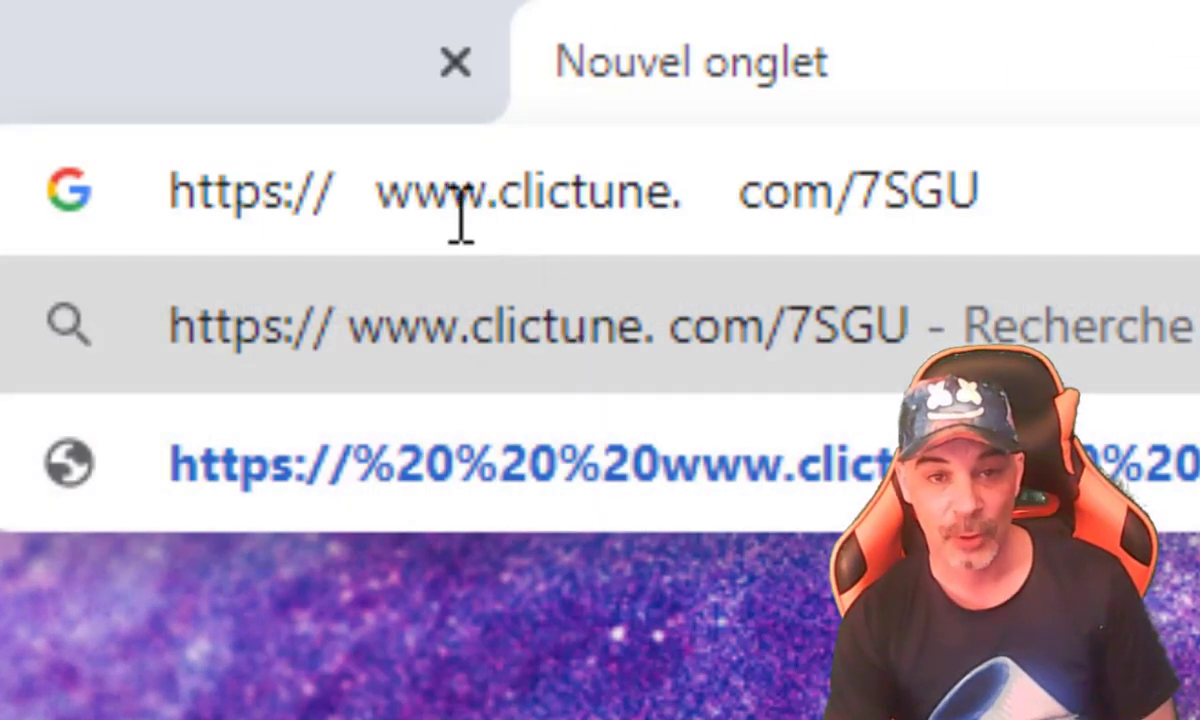
{"action": "left_click", "coordinate": [386, 196]}
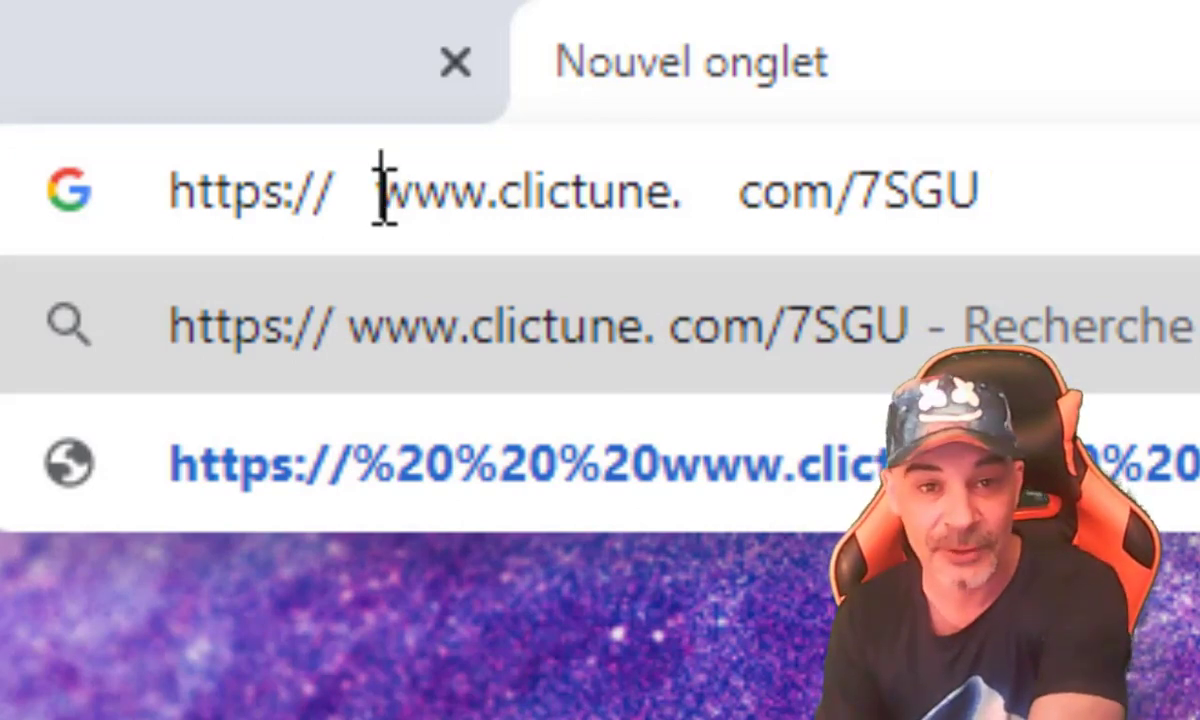
{"action": "key", "text": "BackSpace"}
{"action": "key", "text": "BackSpace"}
{"action": "key", "text": "BackSpace"}
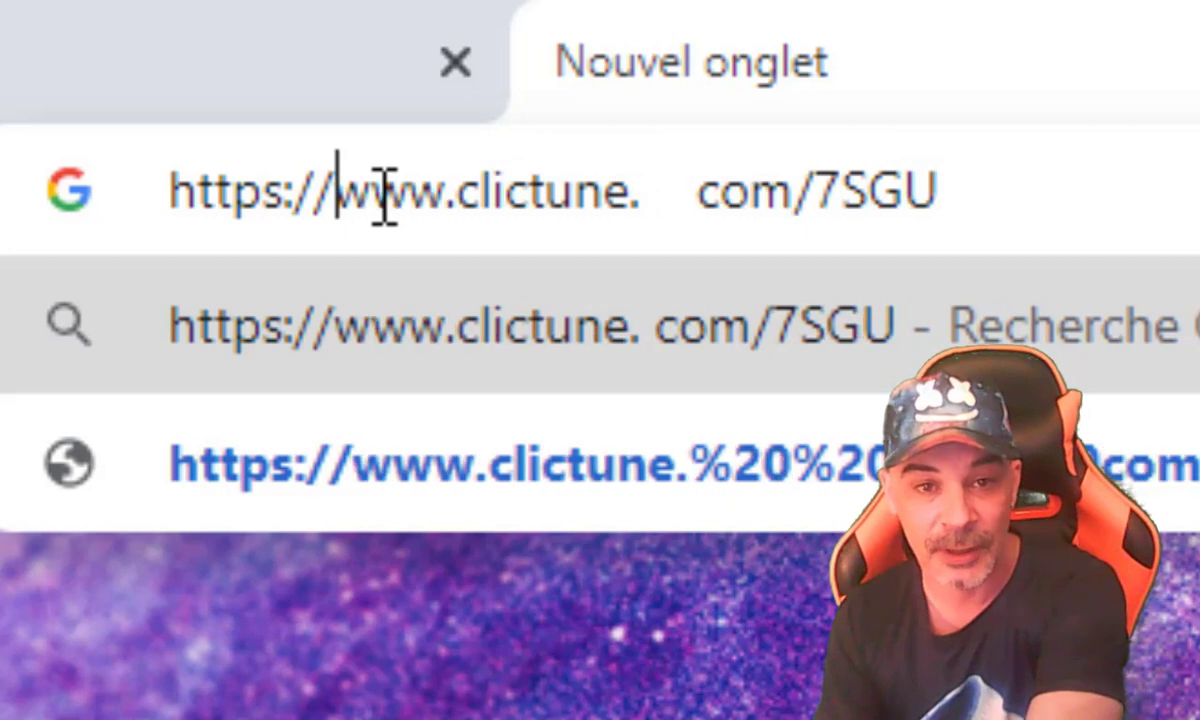
{"action": "left_click", "coordinate": [697, 190]}
{"action": "key", "text": "BackSpace"}
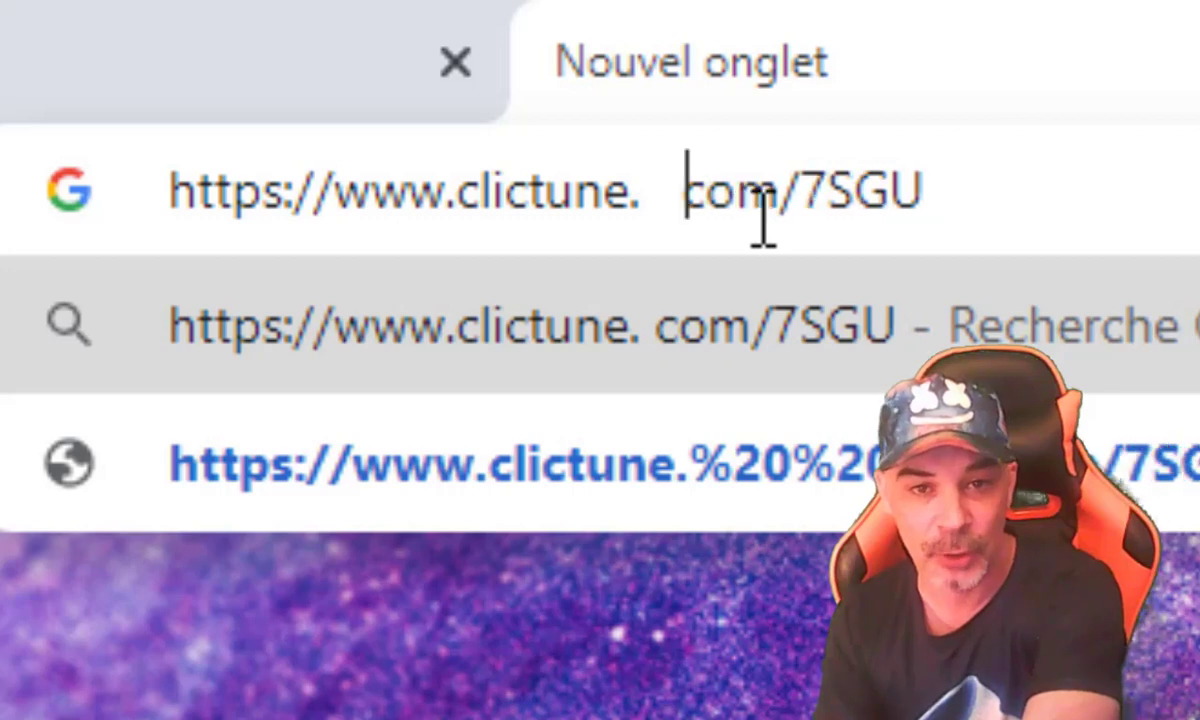
{"action": "key", "text": "BackSpace"}
{"action": "key", "text": "BackSpace"}
{"action": "key", "text": "BackSpace"}
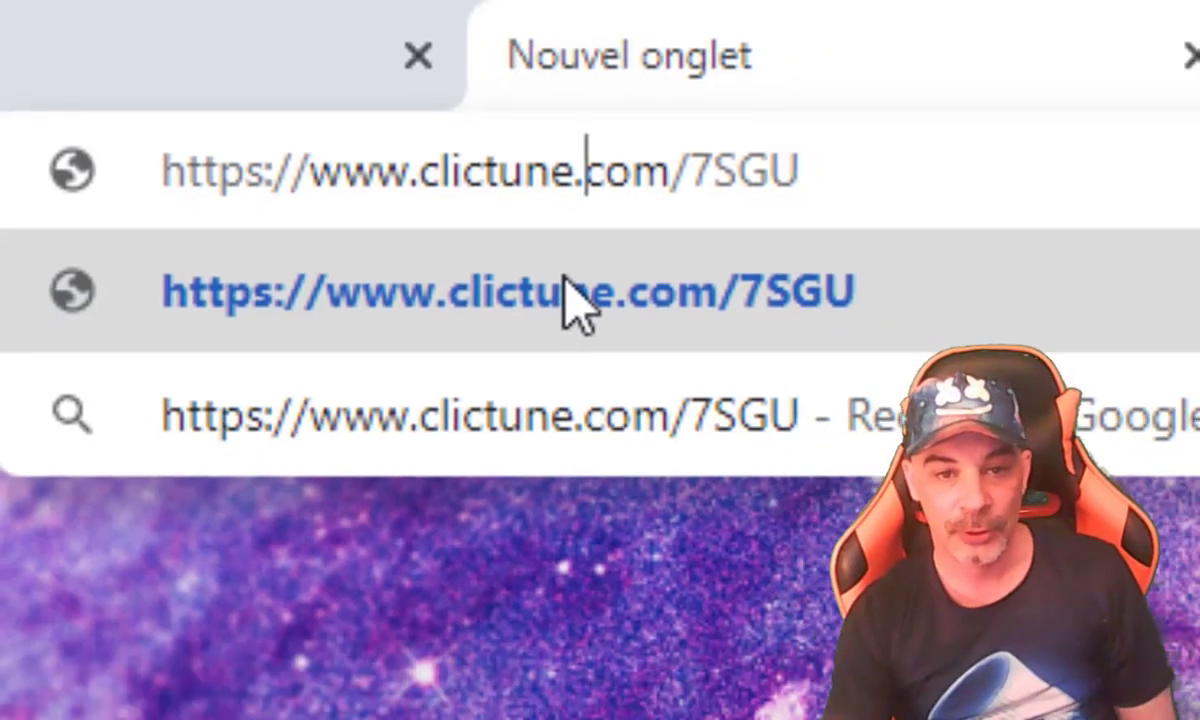
{"action": "left_click", "coordinate": [630, 338]}
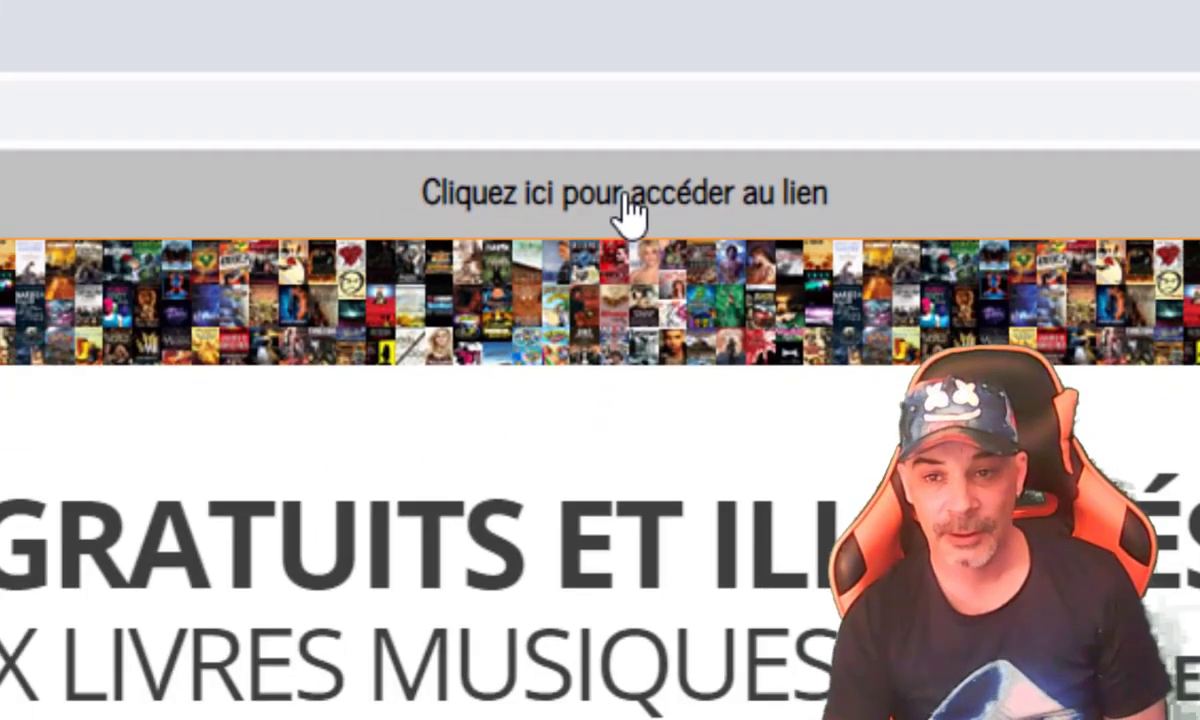
Follow the link "Cliquez ici pour accéder au lien" and download VoiceMod Pro.rar from MEGA.
{"action": "left_click", "coordinate": [613, 250]}
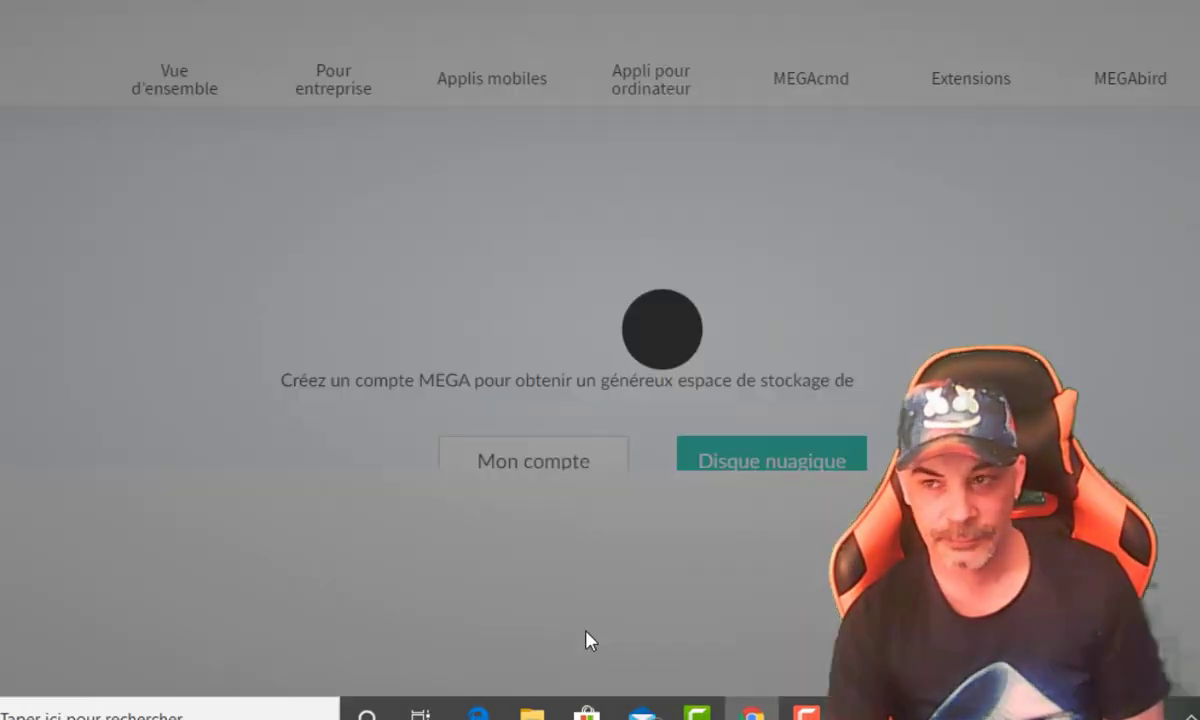
{"action": "scroll", "coordinate": [586, 633], "scroll_direction": "up", "scroll_amount": 4}
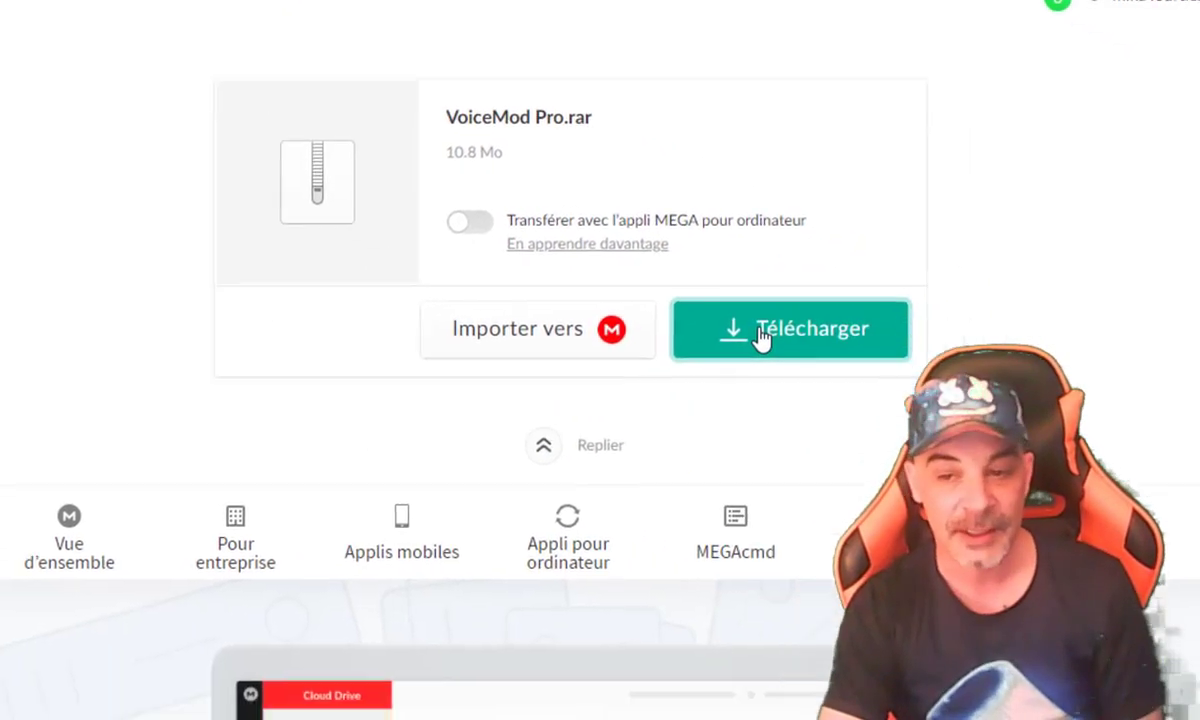
{"action": "left_click", "coordinate": [1045, 466]}
{"action": "scroll", "coordinate": [690, 298], "scroll_direction": "down", "scroll_amount": 4}
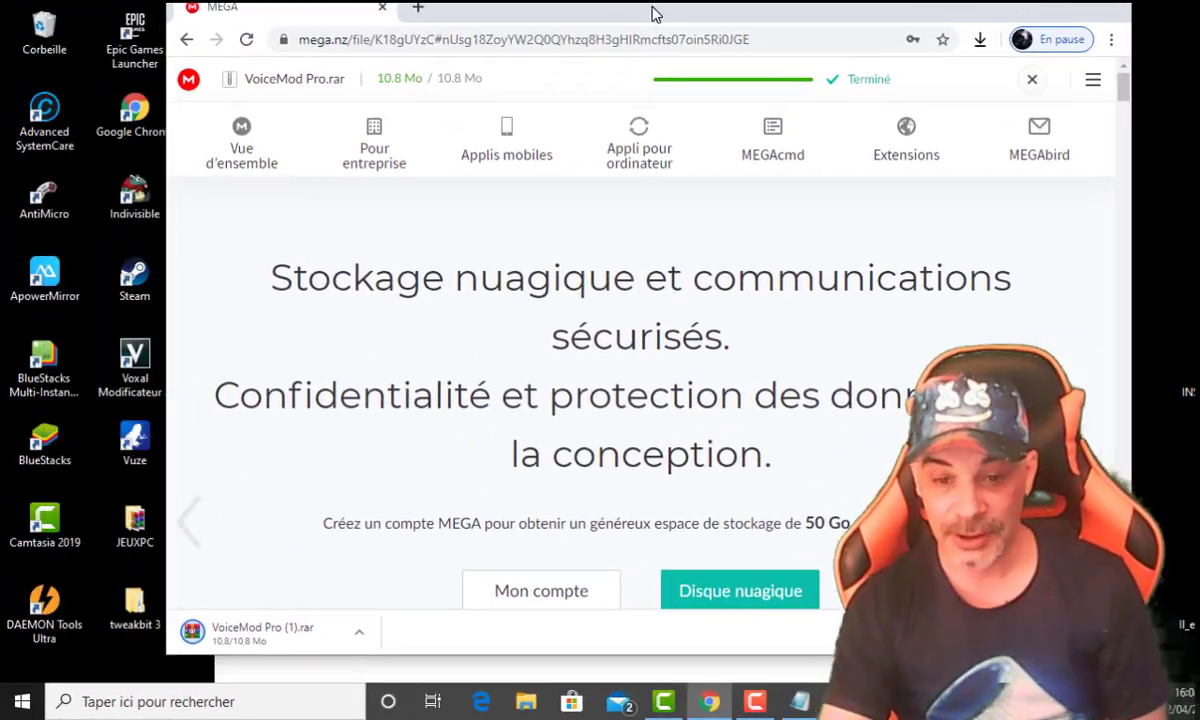
Move the browser window aside and close the lien voicemodpro note.
{"action": "left_click_drag", "start_coordinate": [652, 14], "coordinate": [822, 36]}
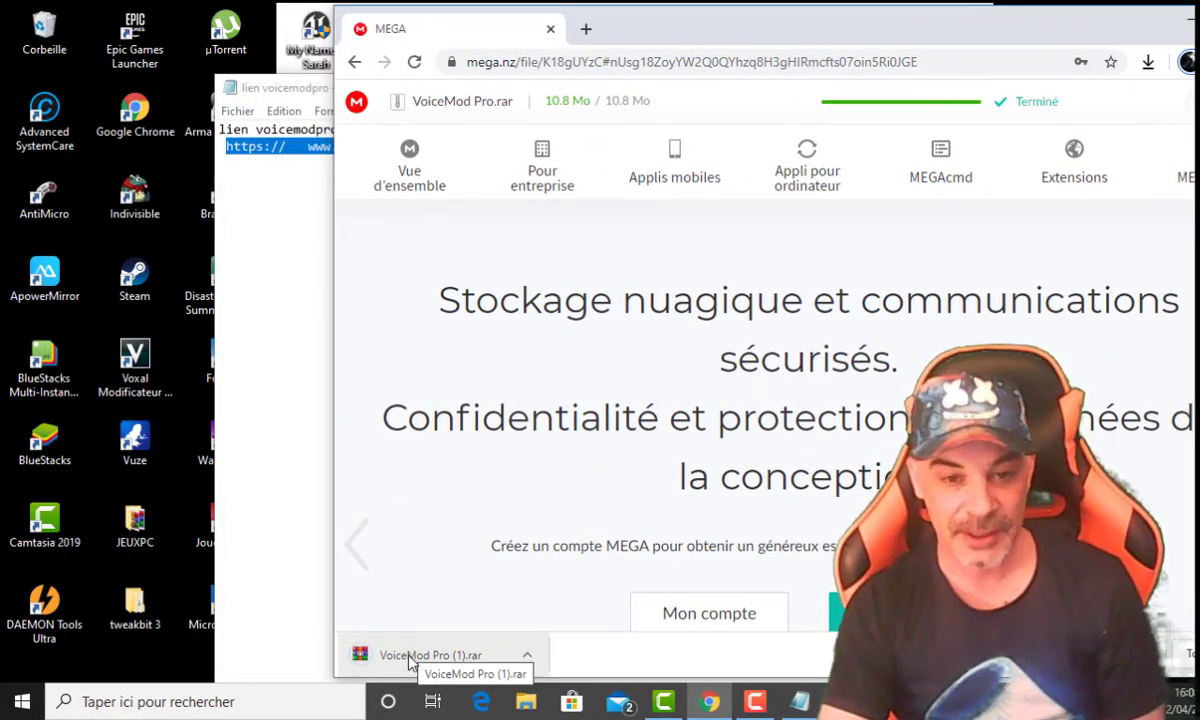
{"action": "left_click_drag", "start_coordinate": [808, 40], "coordinate": [1058, 322]}
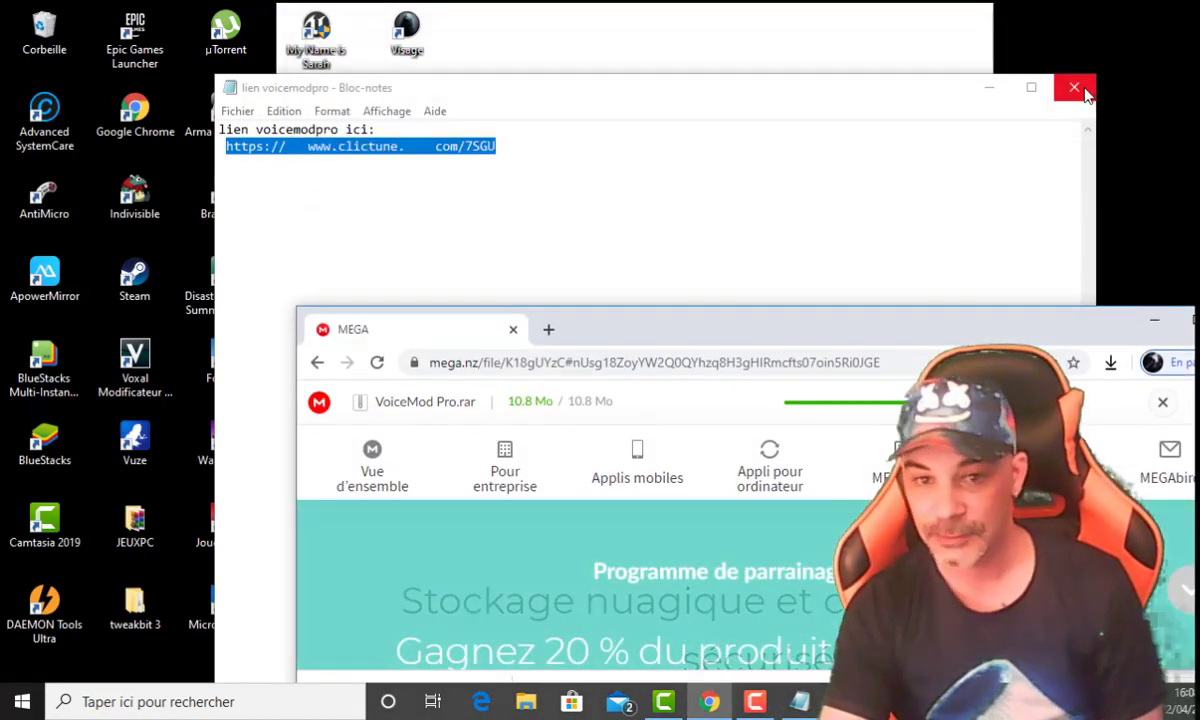
{"action": "left_click", "coordinate": [1088, 89]}
Copy the downloaded VoiceMod Pro (1).rar from the browser to the desktop and close the browser.
{"action": "left_click_drag", "start_coordinate": [862, 325], "coordinate": [1072, 168]}
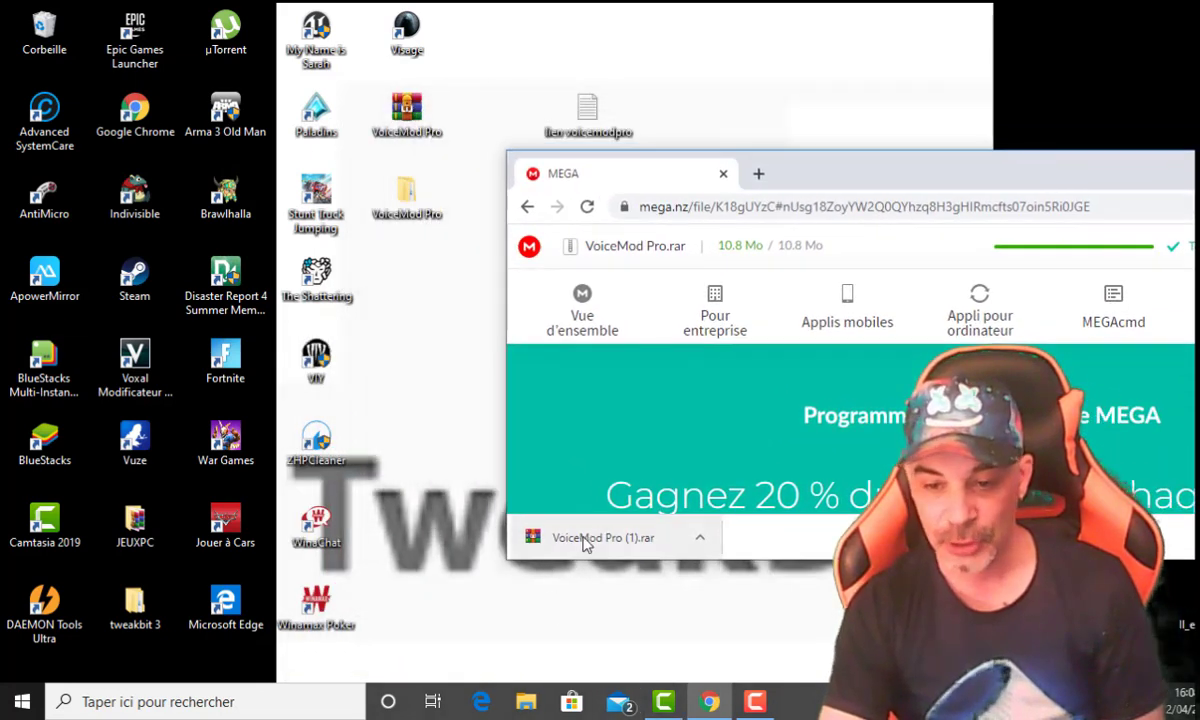
{"action": "left_click_drag", "start_coordinate": [585, 541], "coordinate": [435, 393]}
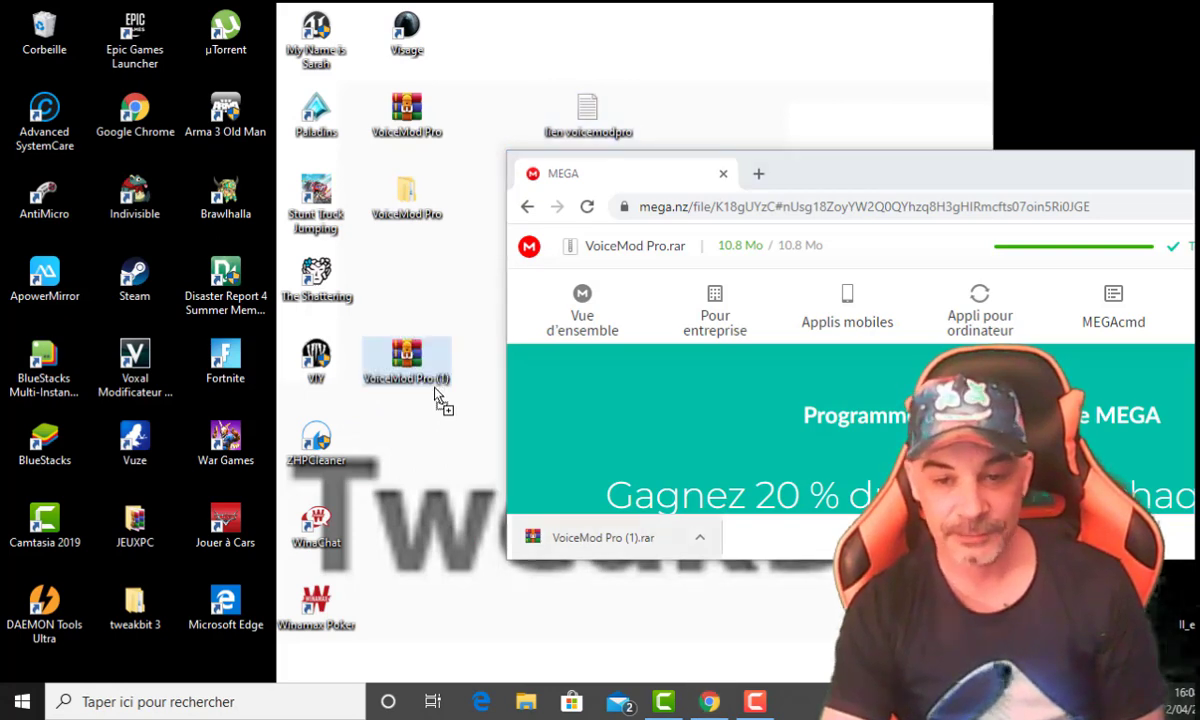
{"action": "left_click", "coordinate": [1050, 168]}
{"action": "left_click_drag", "start_coordinate": [1050, 175], "coordinate": [548, 232]}
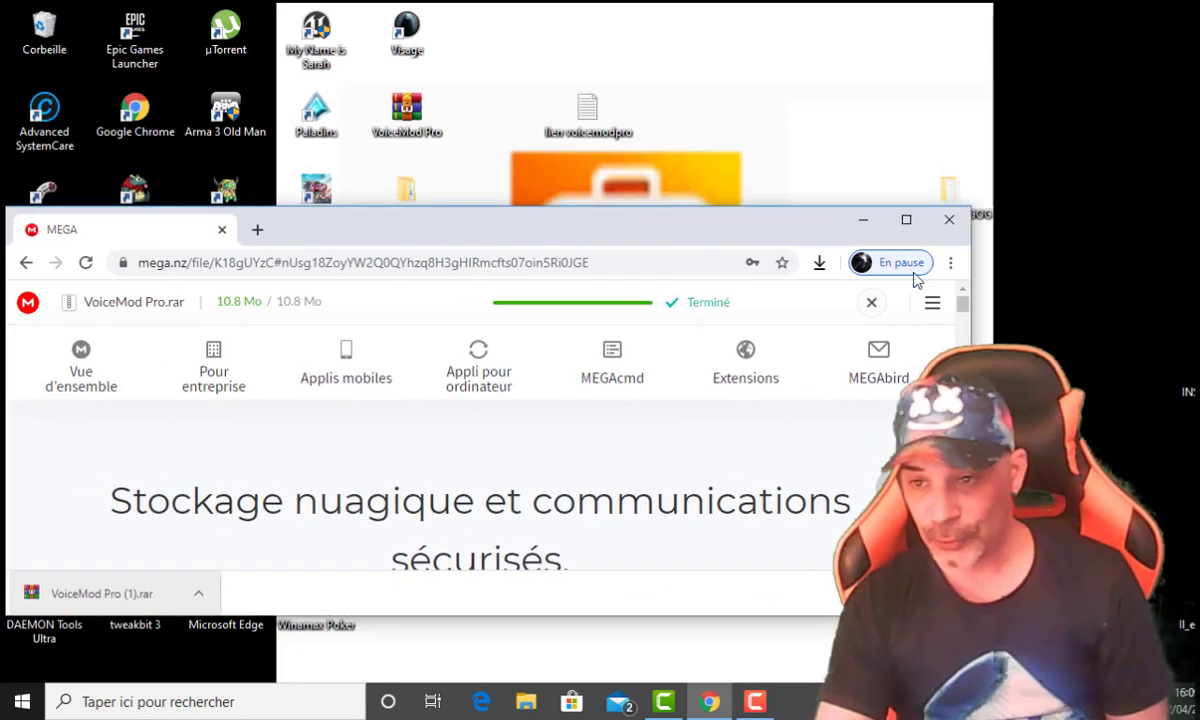
{"action": "left_click", "coordinate": [957, 222]}
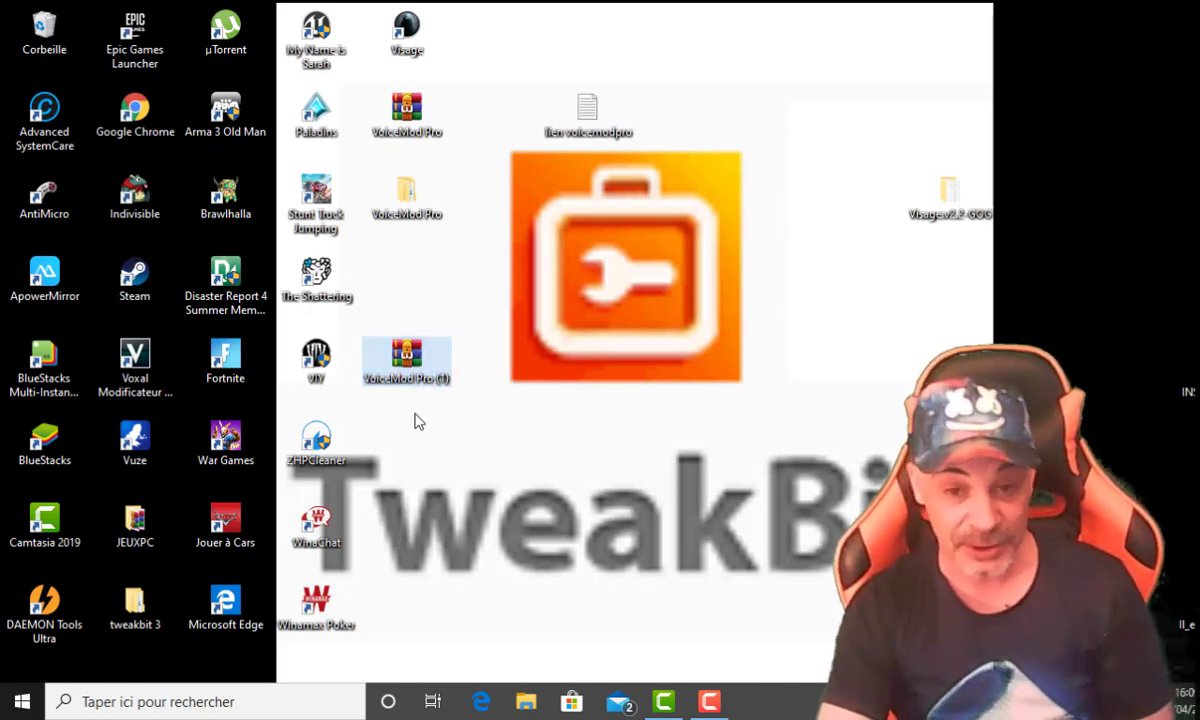
Extract the VoiceMod Pro (1) archive on the desktop into its own VoiceMod Pro (1) folder.
{"action": "right_click", "coordinate": [411, 356]}
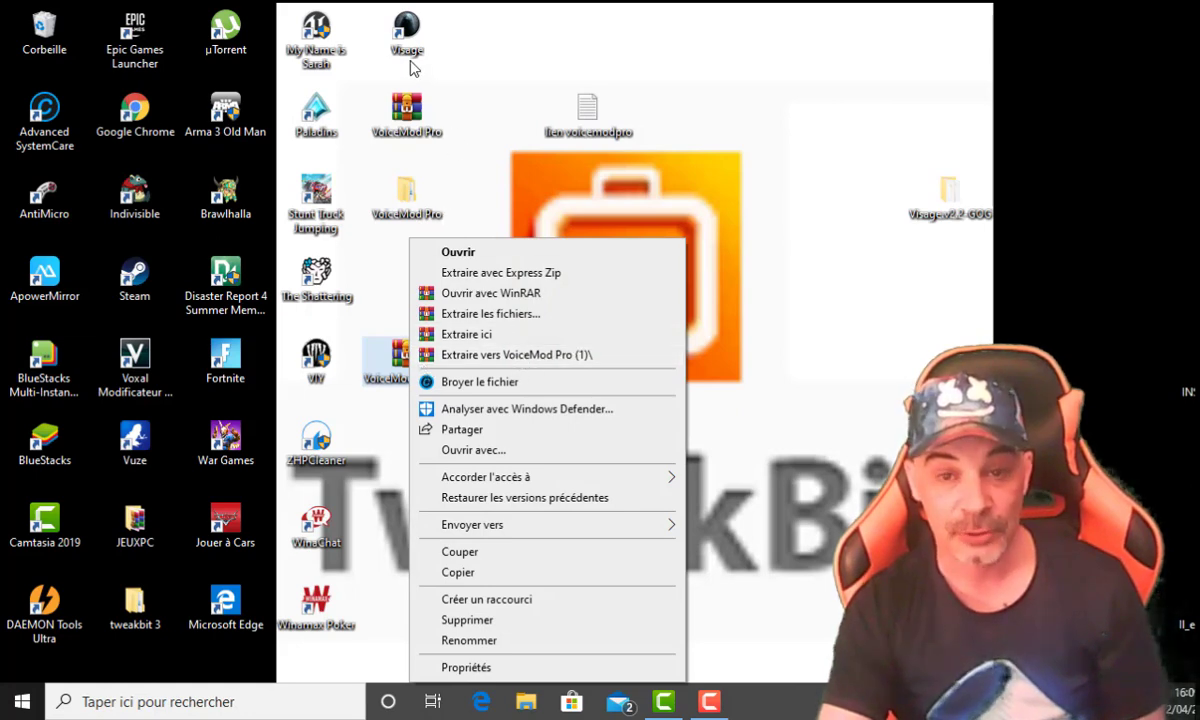
{"action": "left_click", "coordinate": [472, 354]}
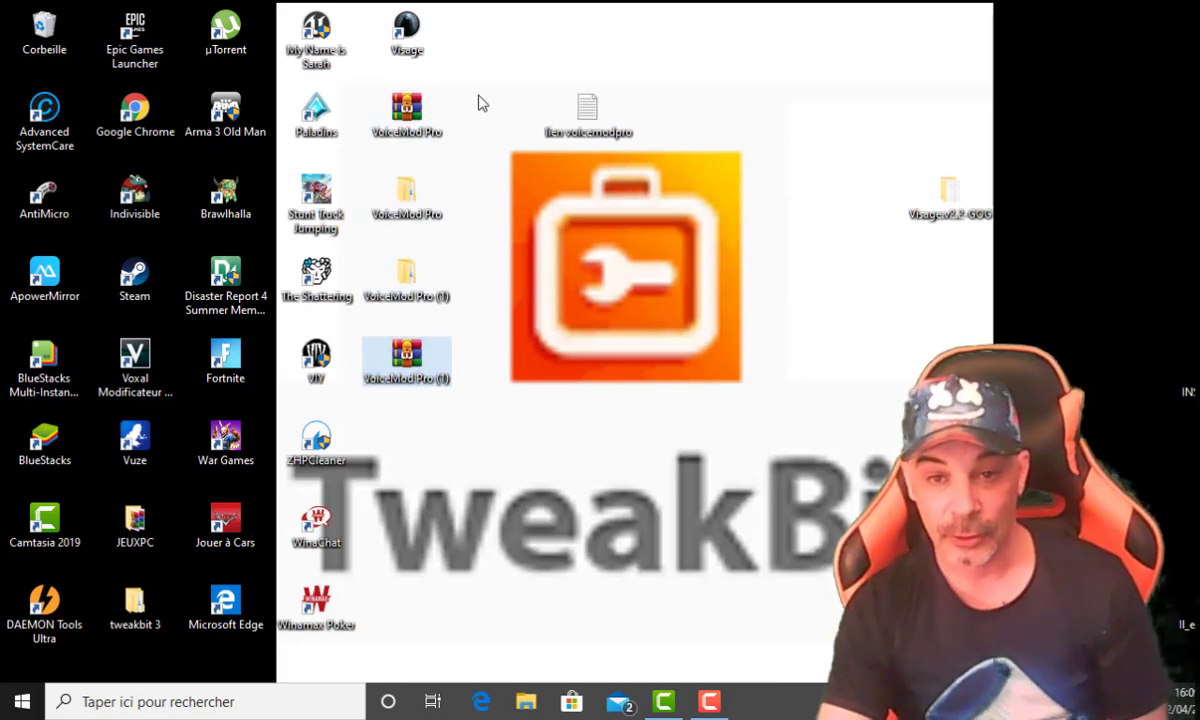
Delete the older VoiceMod Pro archive and VoiceMod Pro folder from the desktop.
{"action": "left_click_drag", "start_coordinate": [470, 112], "coordinate": [413, 205]}
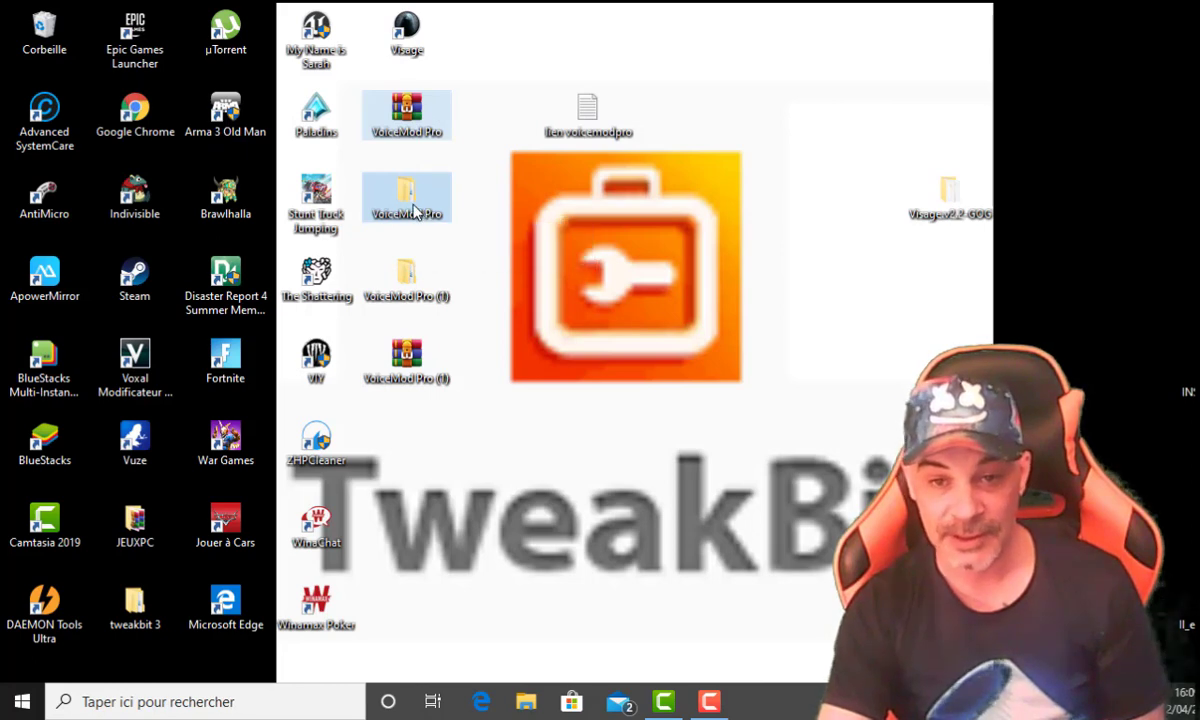
{"action": "right_click", "coordinate": [414, 206]}
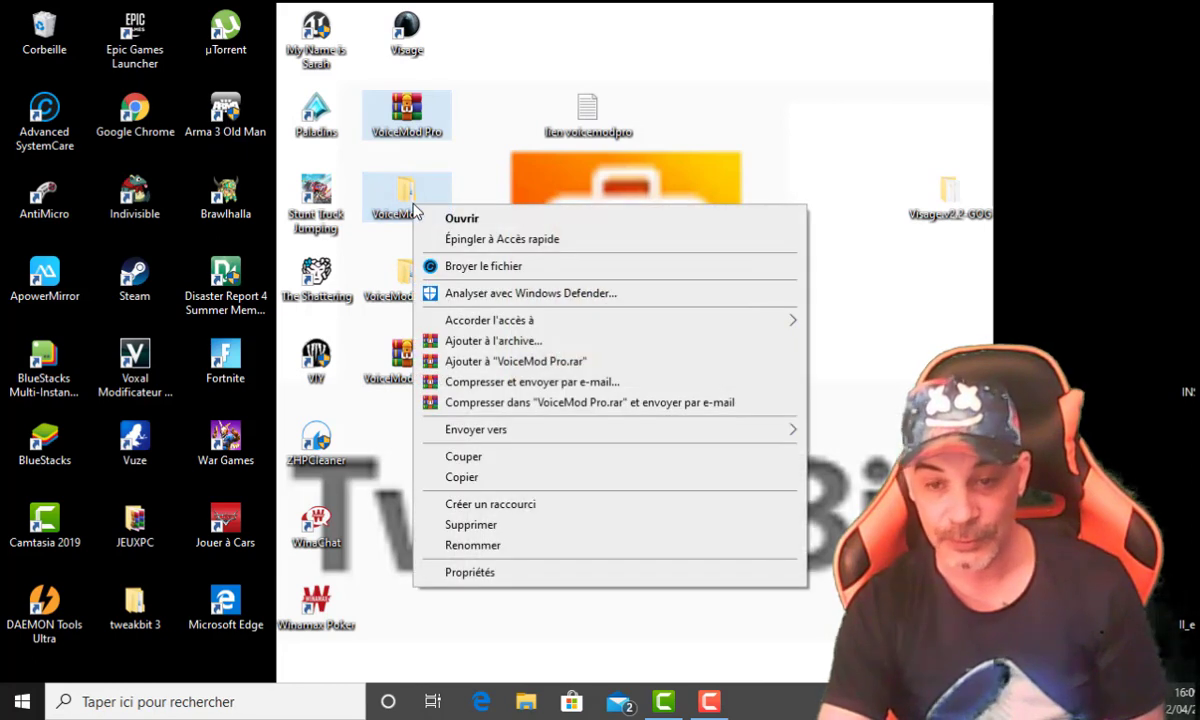
{"action": "left_click", "coordinate": [474, 525]}
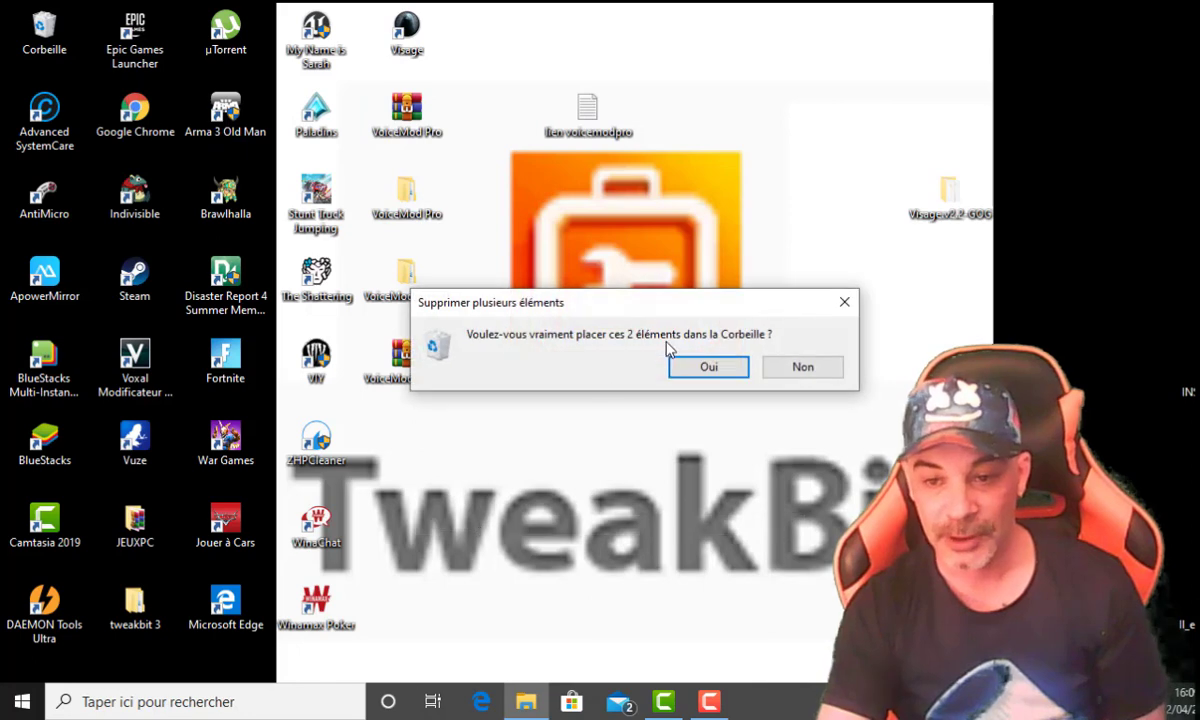
{"action": "left_click", "coordinate": [706, 366]}
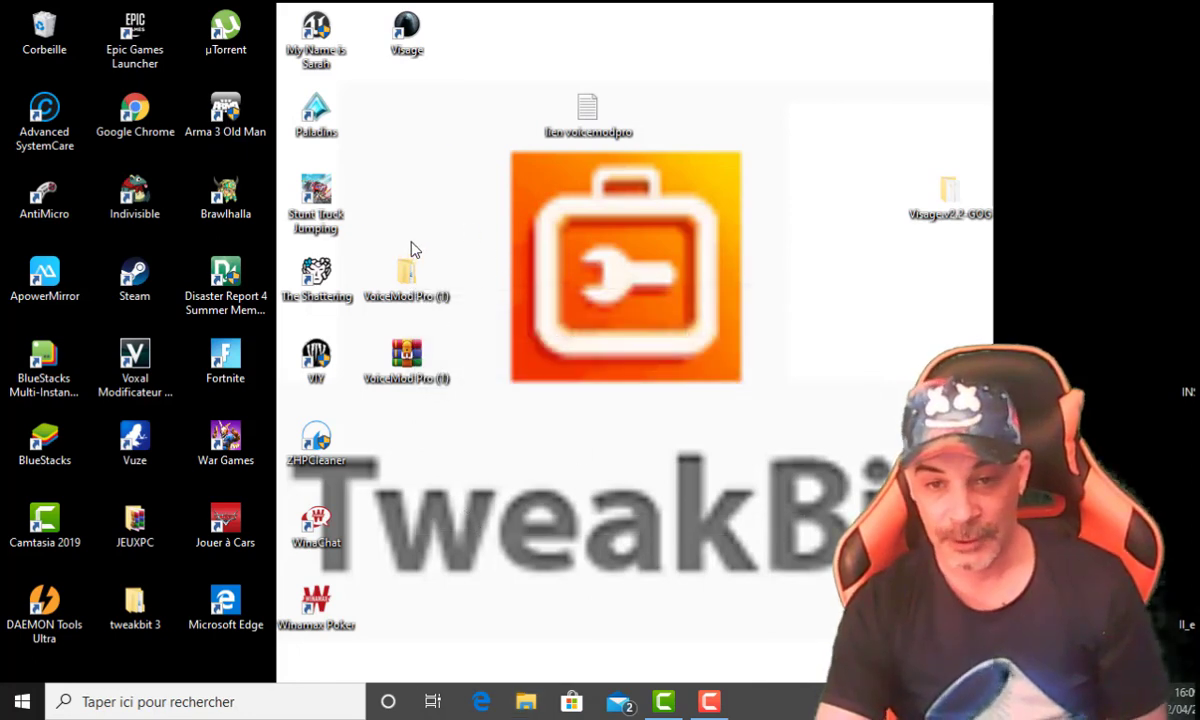
Arrange the VoiceMod Pro (1) archive, its extracted folder and the lien voicemodpro file in one column below the Visage shortcut.
{"action": "left_click_drag", "start_coordinate": [400, 350], "coordinate": [400, 110]}
{"action": "left_click_drag", "start_coordinate": [564, 122], "coordinate": [398, 360]}
{"action": "left_click", "coordinate": [408, 282]}
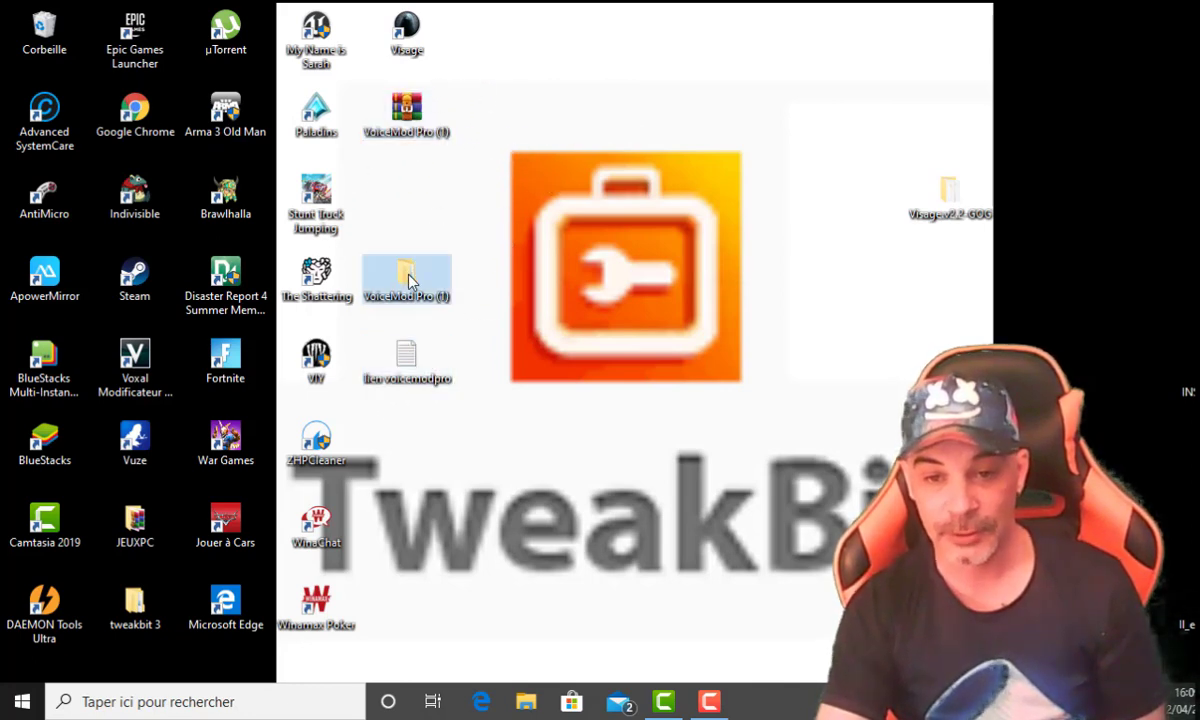
{"action": "left_click_drag", "start_coordinate": [410, 280], "coordinate": [405, 195]}
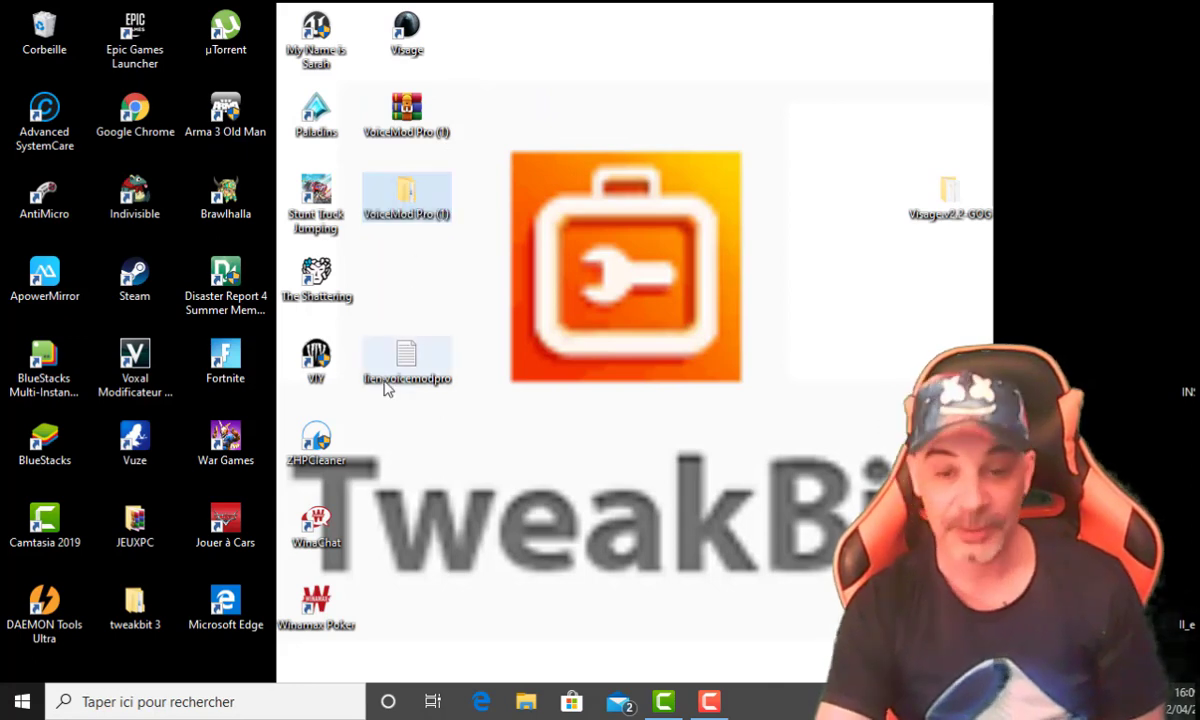
{"action": "left_click_drag", "start_coordinate": [405, 377], "coordinate": [408, 295]}
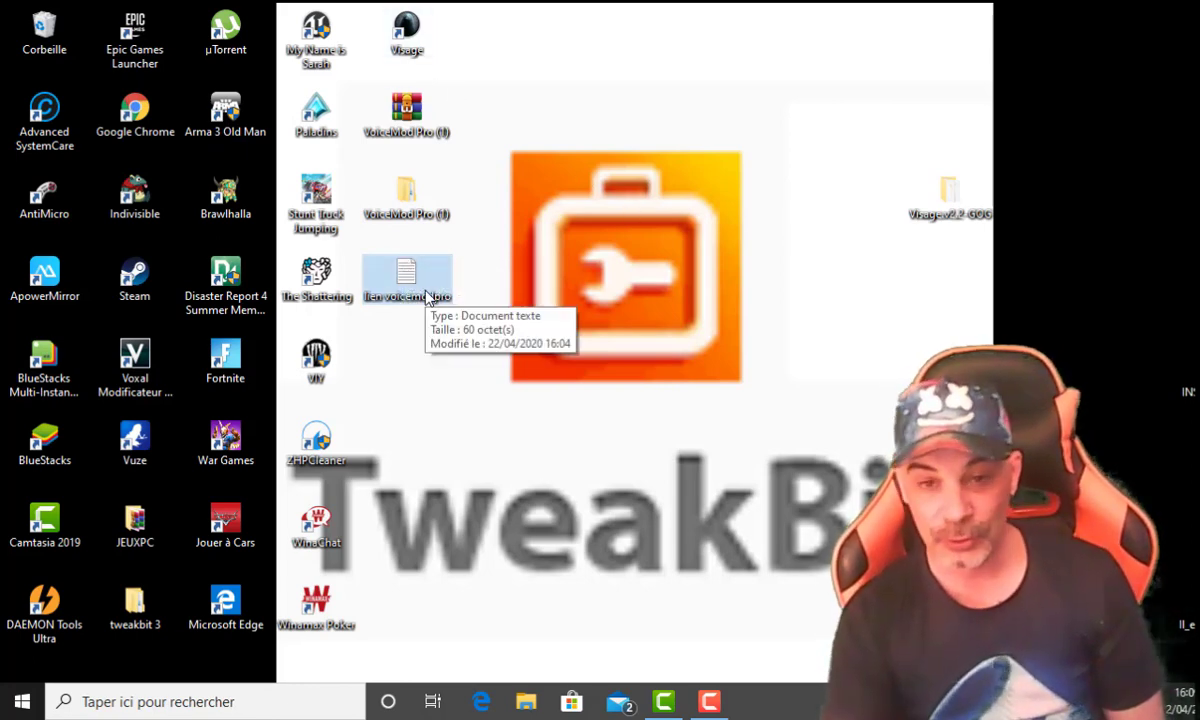
Open the VoiceMod Pro (1) folder and its nested VoiceMod Pro subfolders down to the VoicemodSetup file.
{"action": "double_click", "coordinate": [413, 198]}
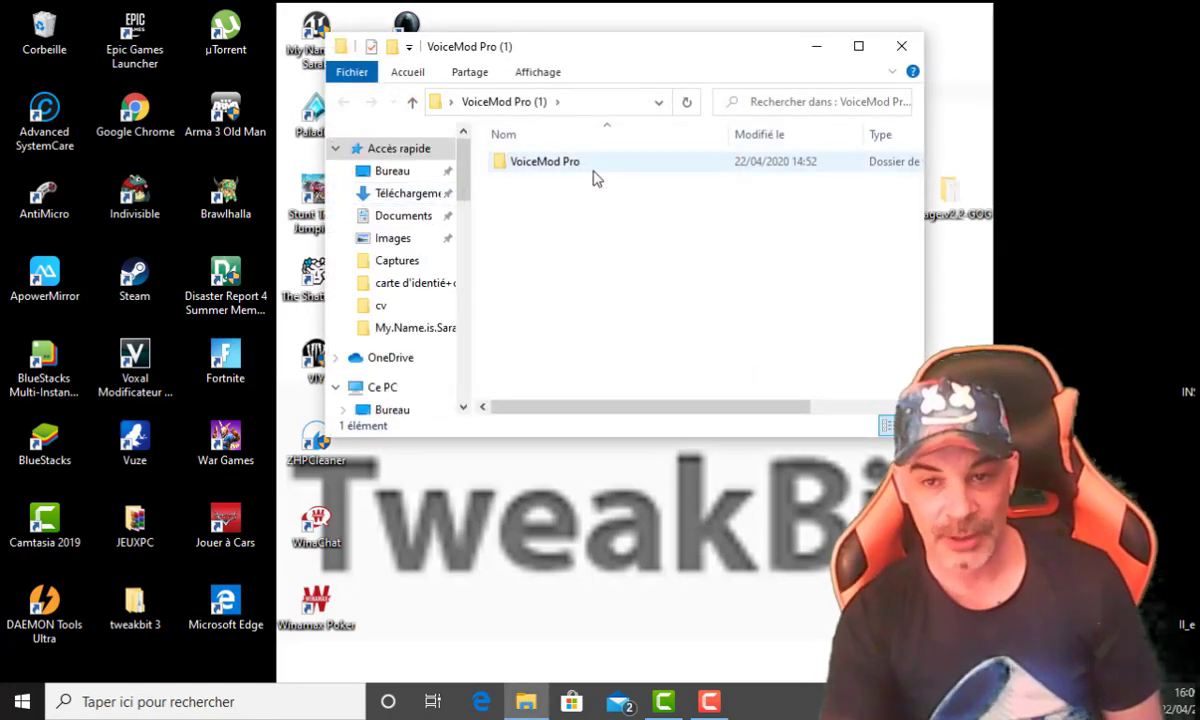
{"action": "double_click", "coordinate": [537, 166]}
{"action": "left_click", "coordinate": [531, 172]}
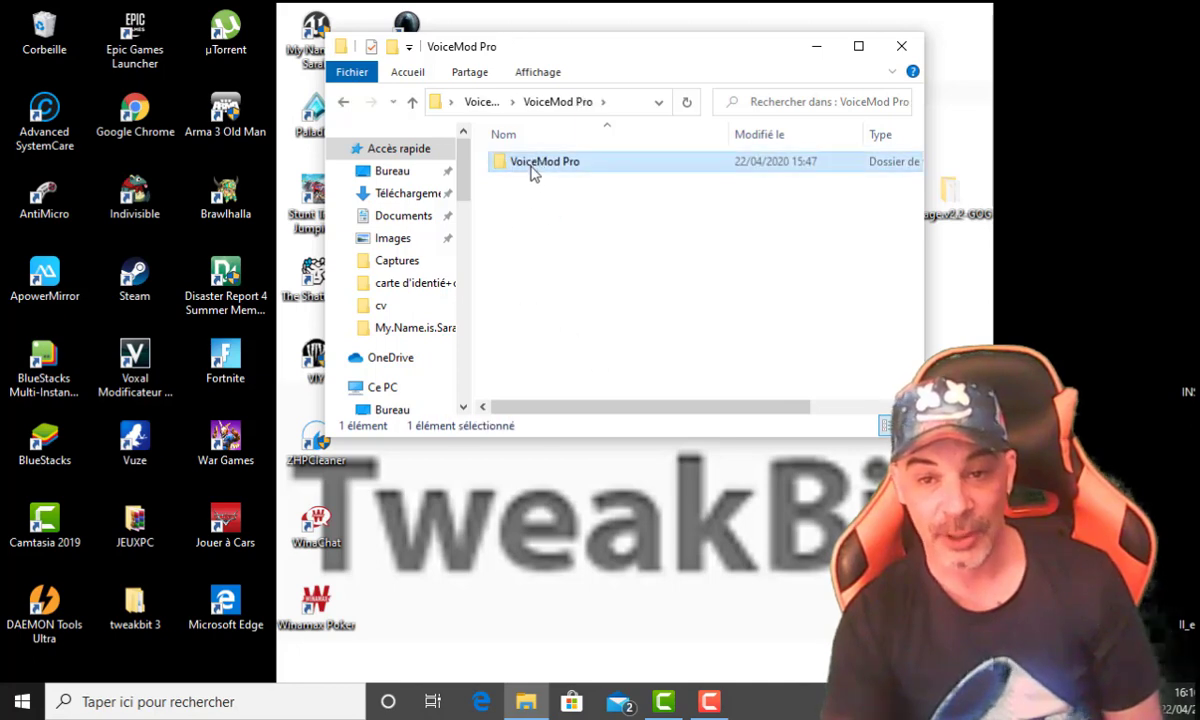
{"action": "double_click", "coordinate": [531, 168]}
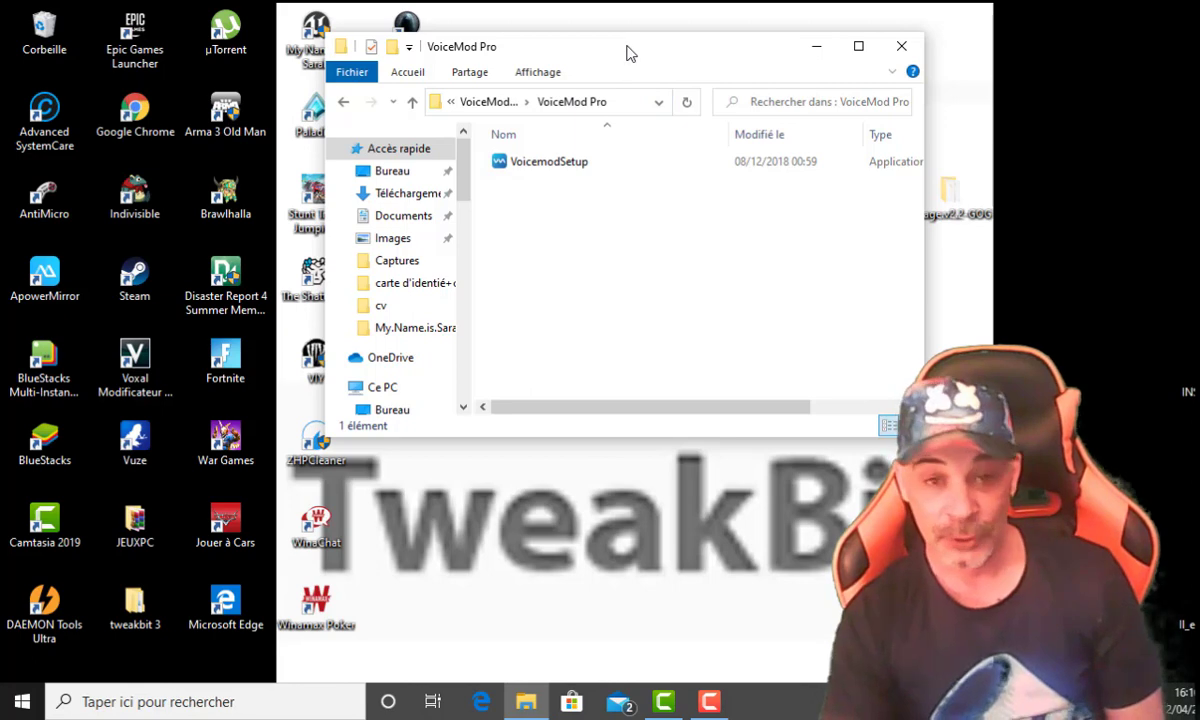
{"action": "left_click_drag", "start_coordinate": [627, 53], "coordinate": [436, 107]}
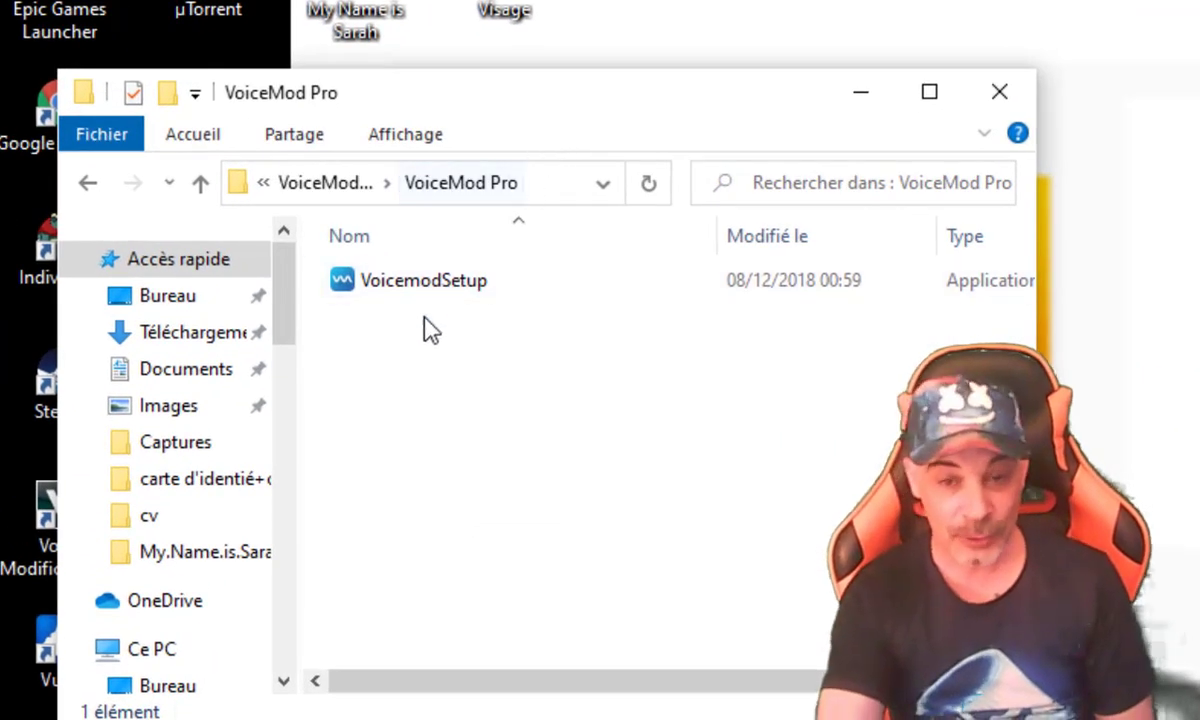
Run the VoicemodSetup installer, accept its license agreement and continue to the additional tasks.
{"action": "left_click", "coordinate": [447, 292]}
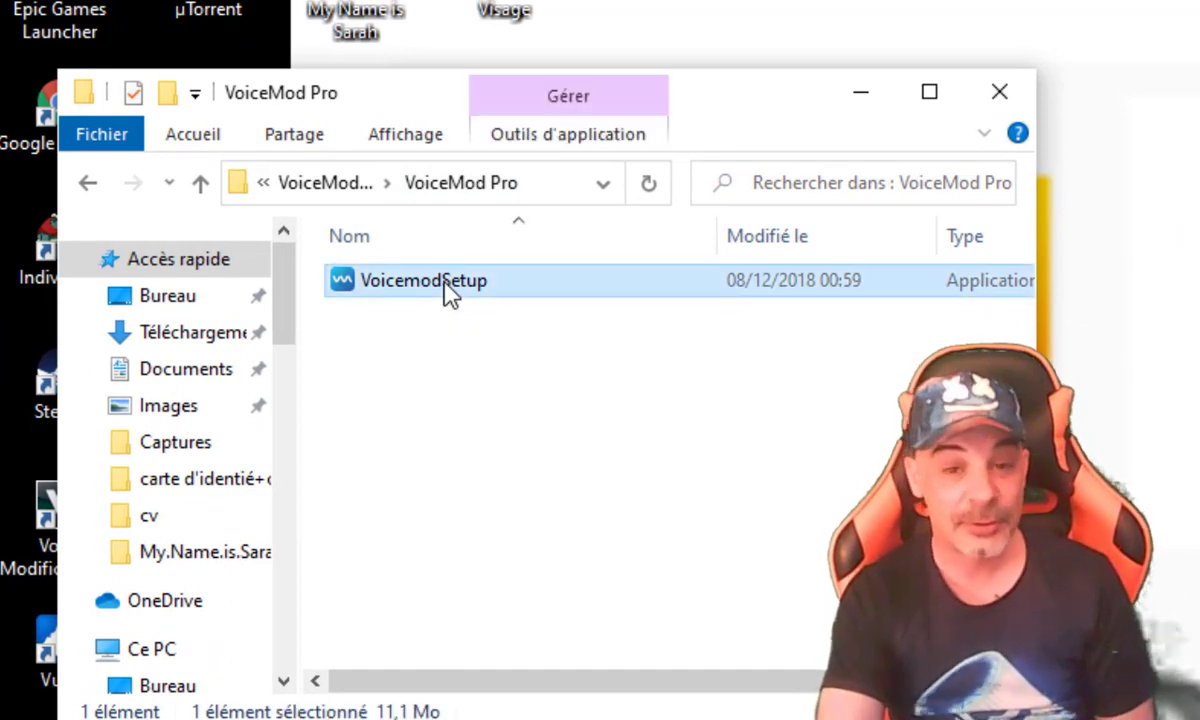
{"action": "double_click", "coordinate": [447, 292]}
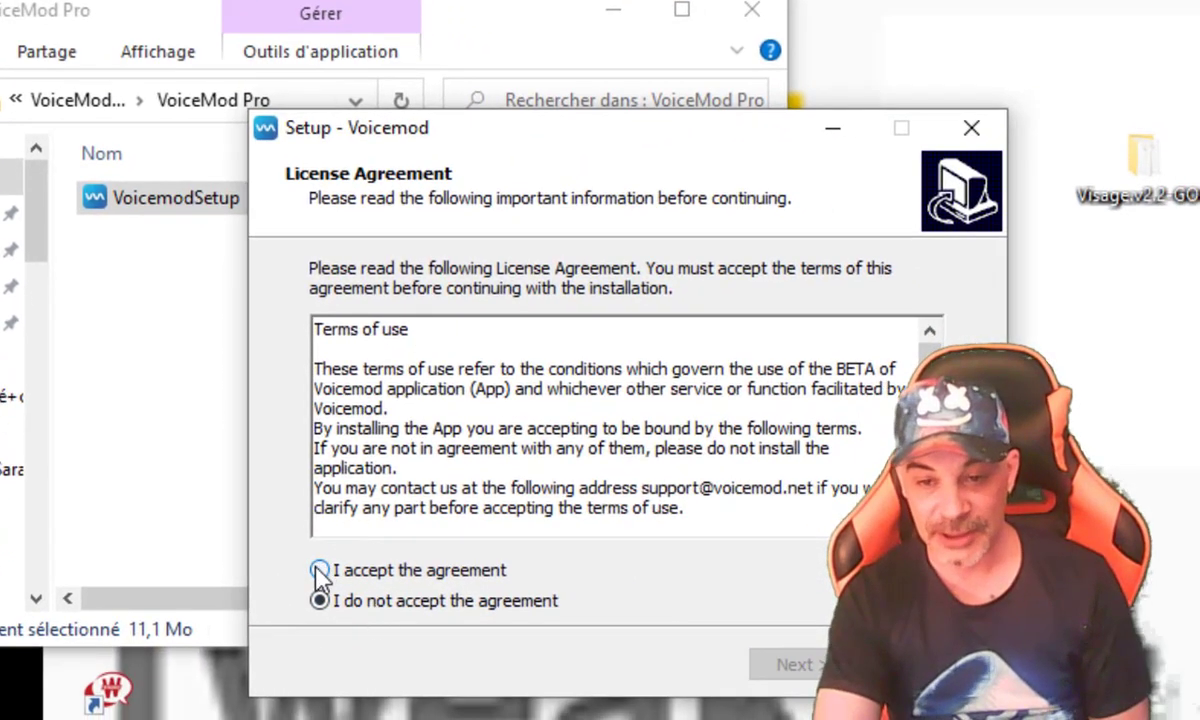
{"action": "left_click", "coordinate": [319, 570]}
{"action": "scroll", "coordinate": [481, 400], "scroll_direction": "down", "scroll_amount": 7}
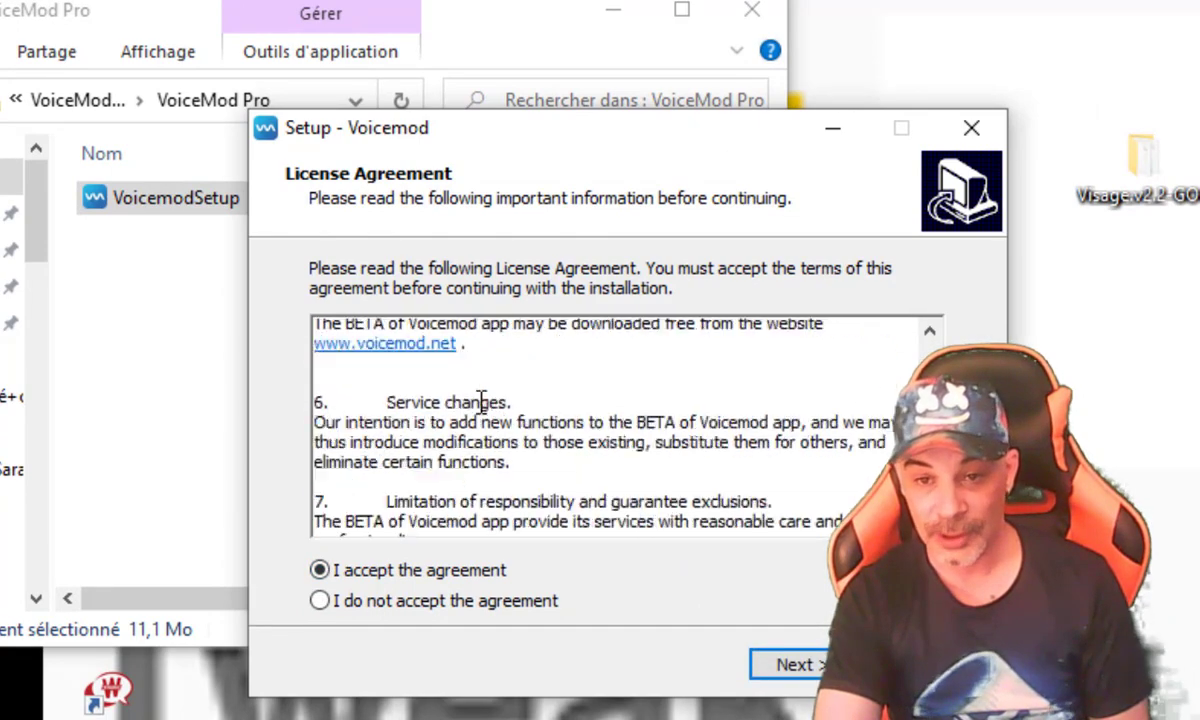
{"action": "scroll", "coordinate": [481, 400], "scroll_direction": "down", "scroll_amount": 15}
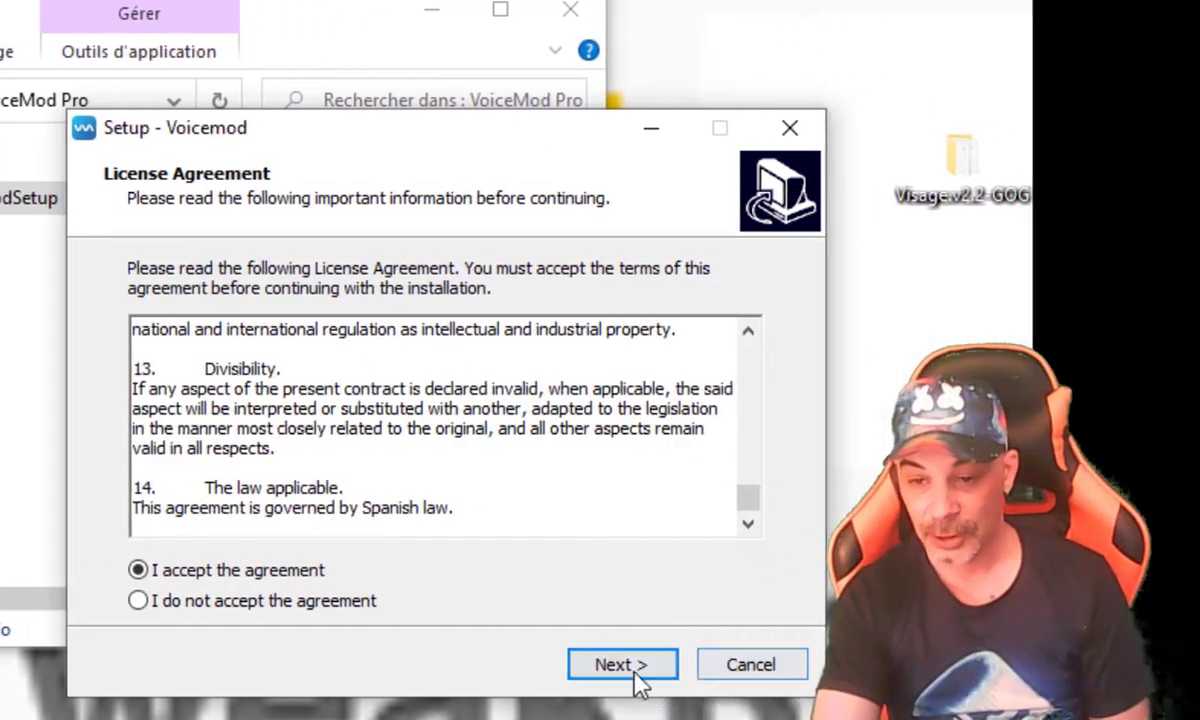
{"action": "left_click", "coordinate": [607, 667]}
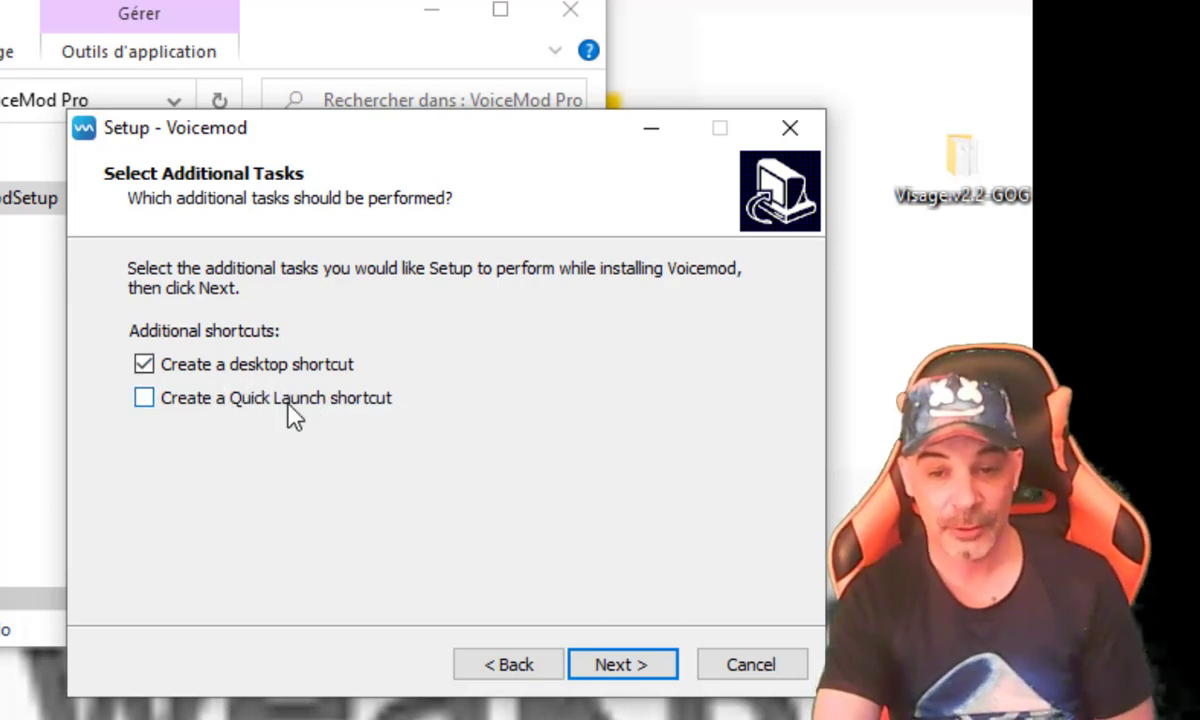
Install Voicemod with only a desktop shortcut and finish the setup with Launch Voicemod enabled.
{"action": "left_click", "coordinate": [624, 664]}
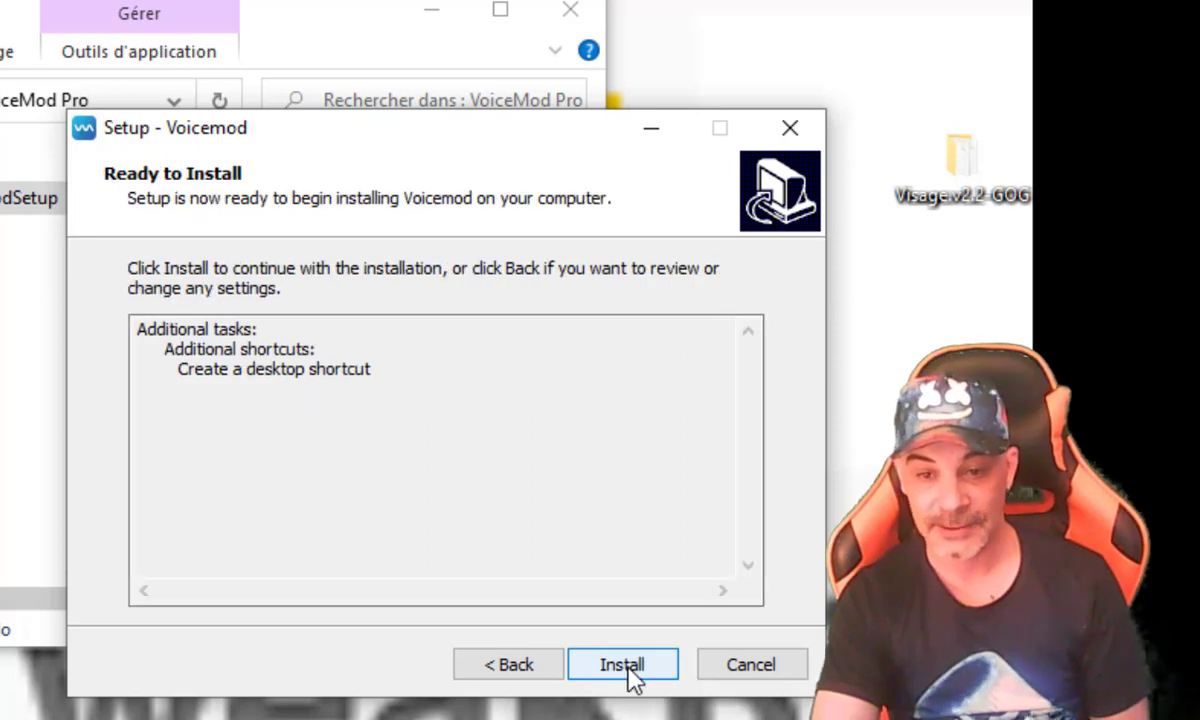
{"action": "left_click", "coordinate": [630, 672]}
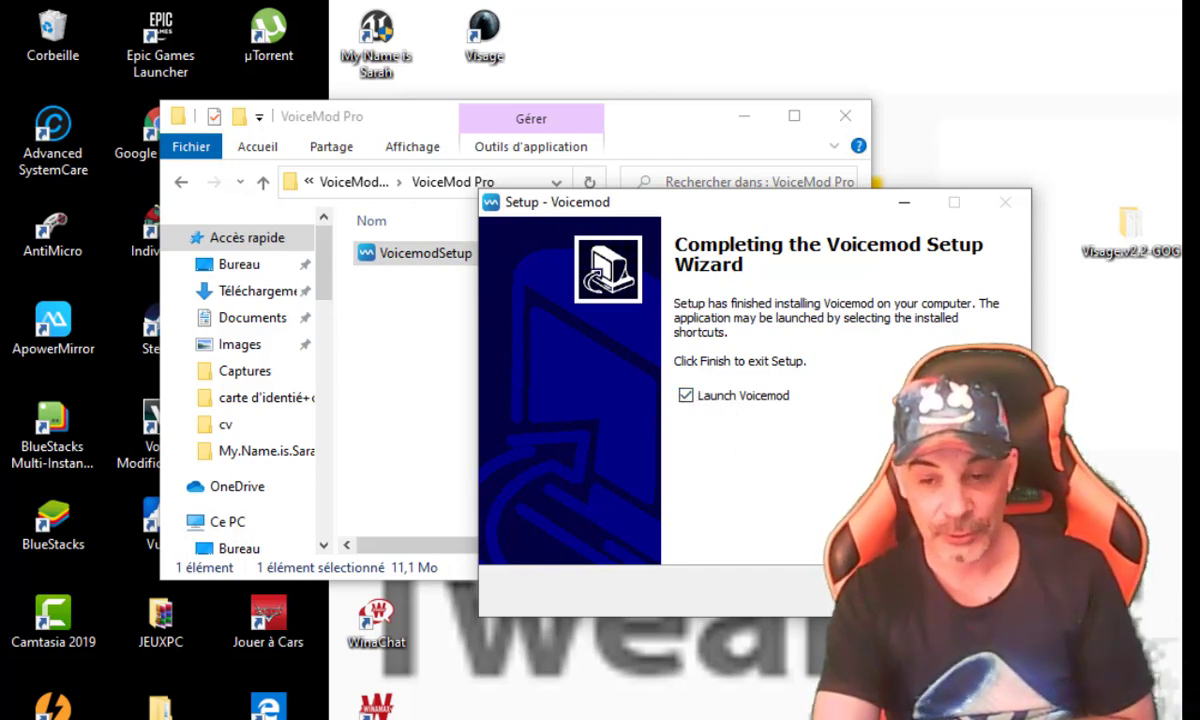
{"action": "left_click", "coordinate": [873, 592]}
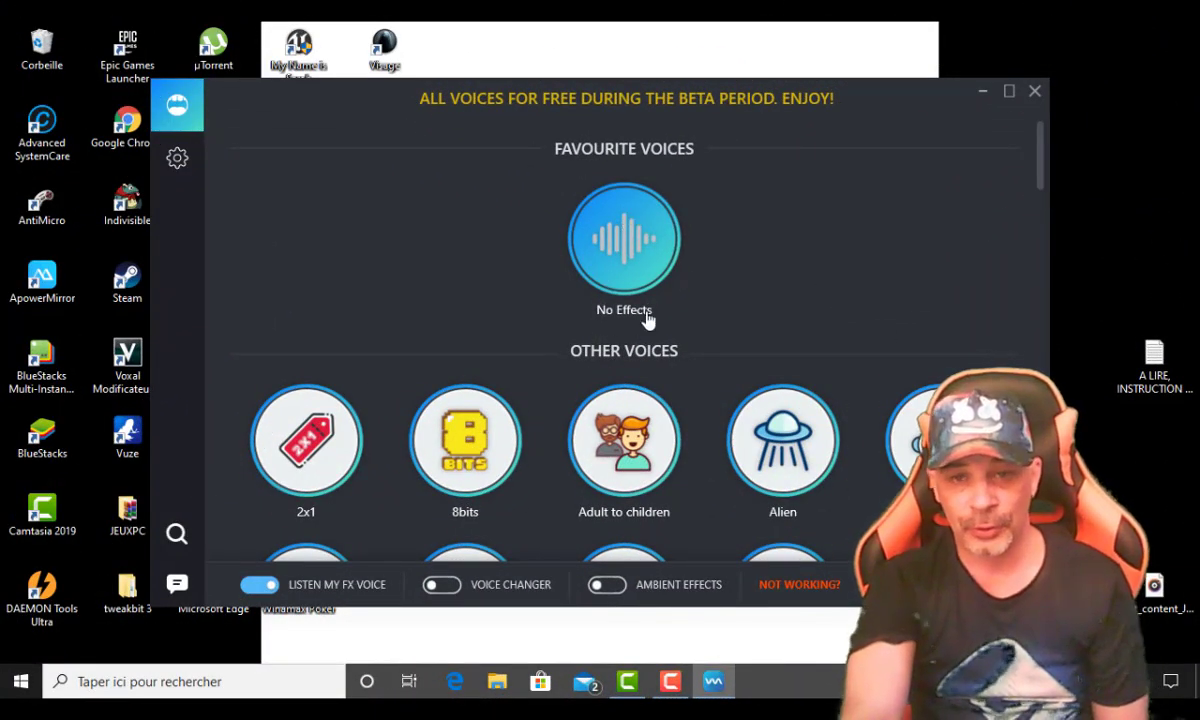
Review the input and output devices in the settings and enable Listen My FX Voice, Voice Changer and Ambient Effects.
{"action": "mouse_move", "coordinate": [306, 88]}
{"action": "left_mouse_down"}
{"action": "mouse_move", "coordinate": [313, 127]}
{"action": "mouse_move", "coordinate": [292, 126]}
{"action": "mouse_move", "coordinate": [297, 80]}
{"action": "mouse_move", "coordinate": [311, 72]}
{"action": "left_mouse_up"}
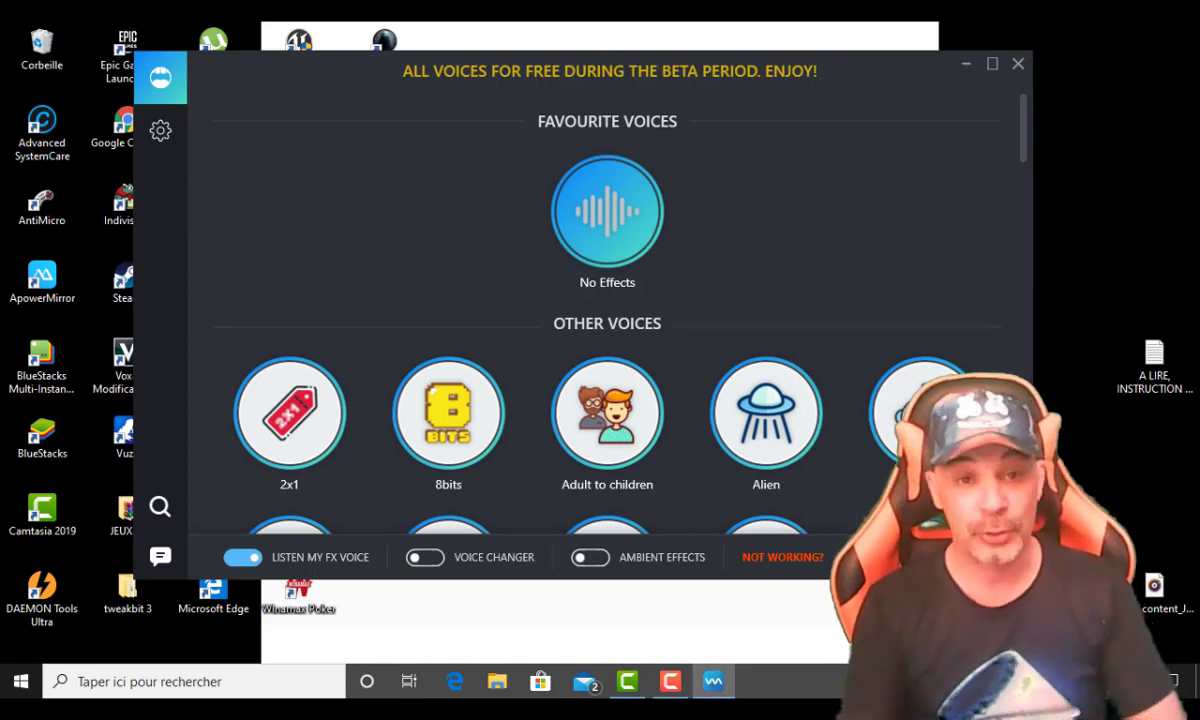
{"action": "left_click", "coordinate": [160, 131]}
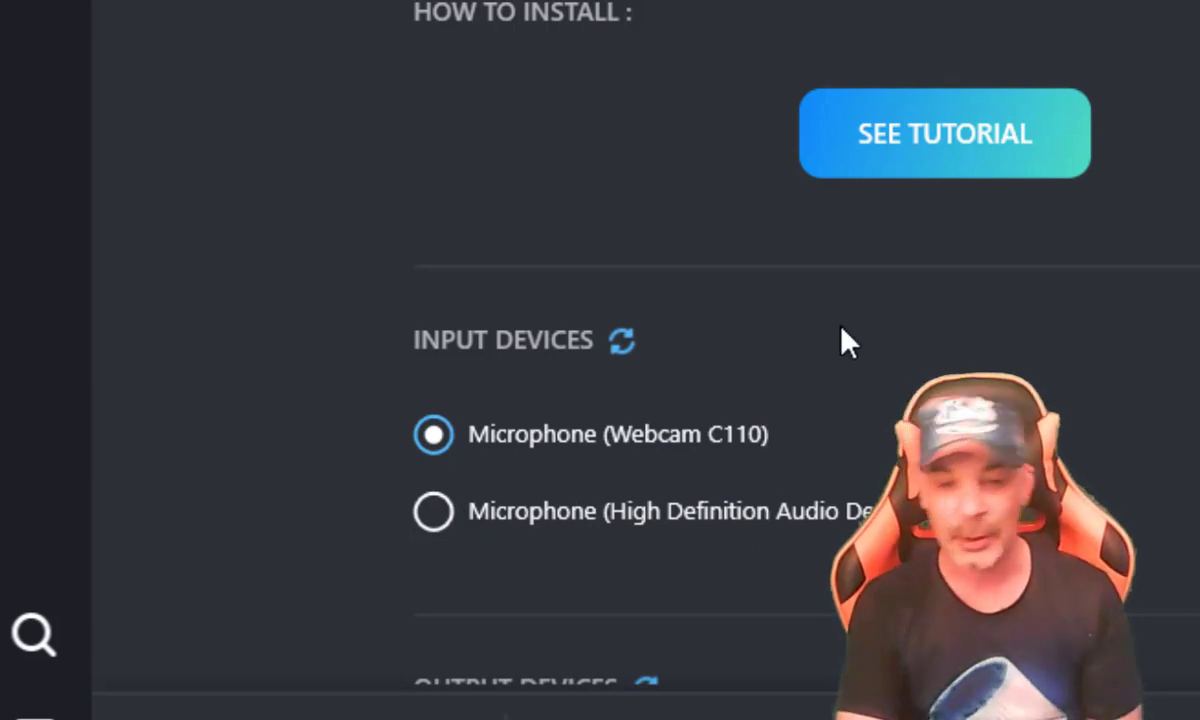
{"action": "scroll", "coordinate": [660, 356], "scroll_direction": "down", "scroll_amount": 3}
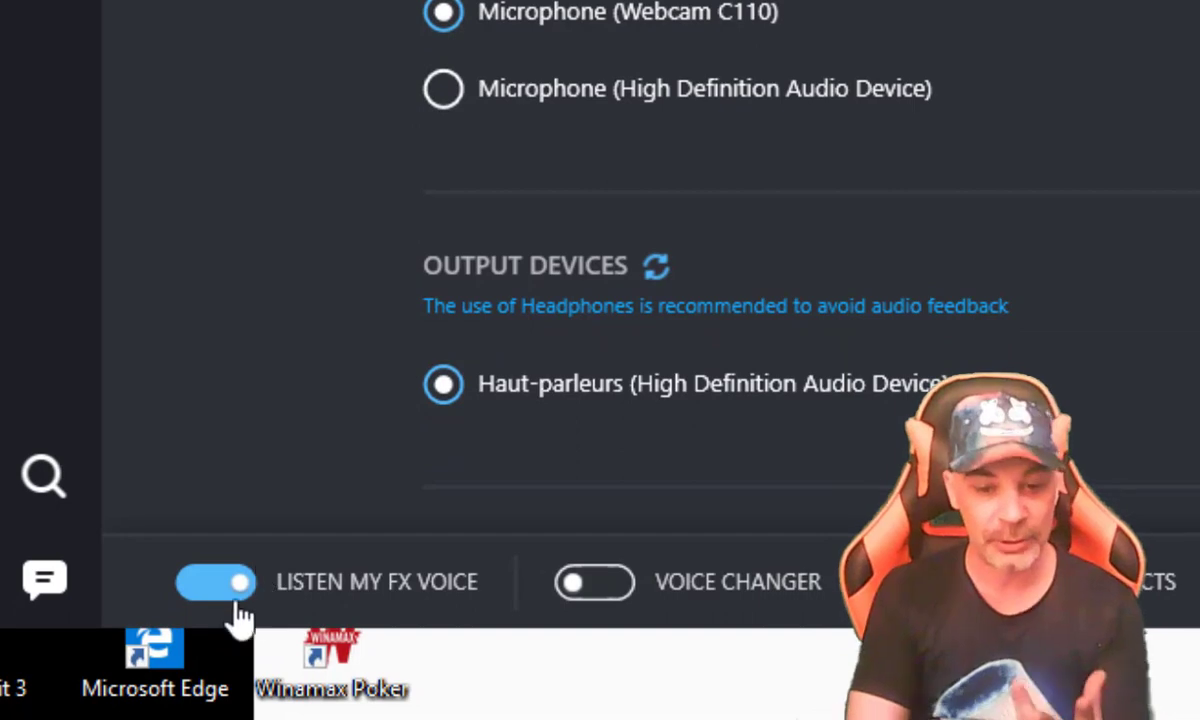
{"action": "left_click", "coordinate": [237, 588]}
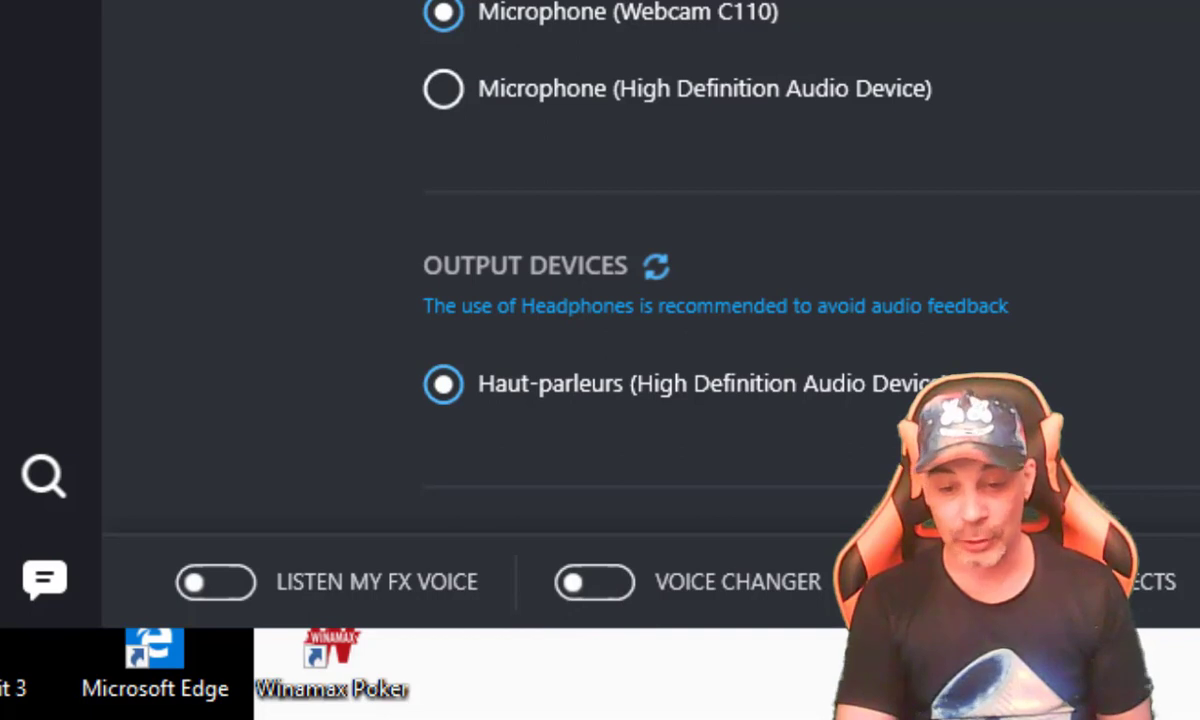
{"action": "left_click", "coordinate": [208, 584]}
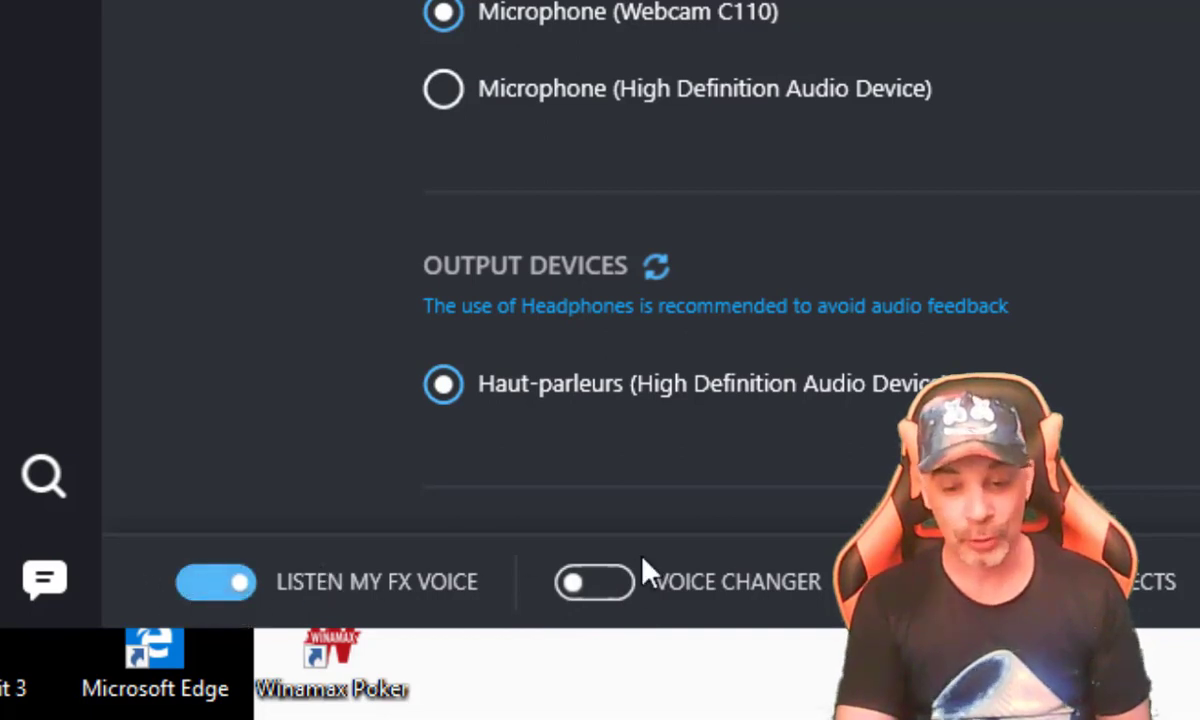
{"action": "left_click", "coordinate": [586, 584]}
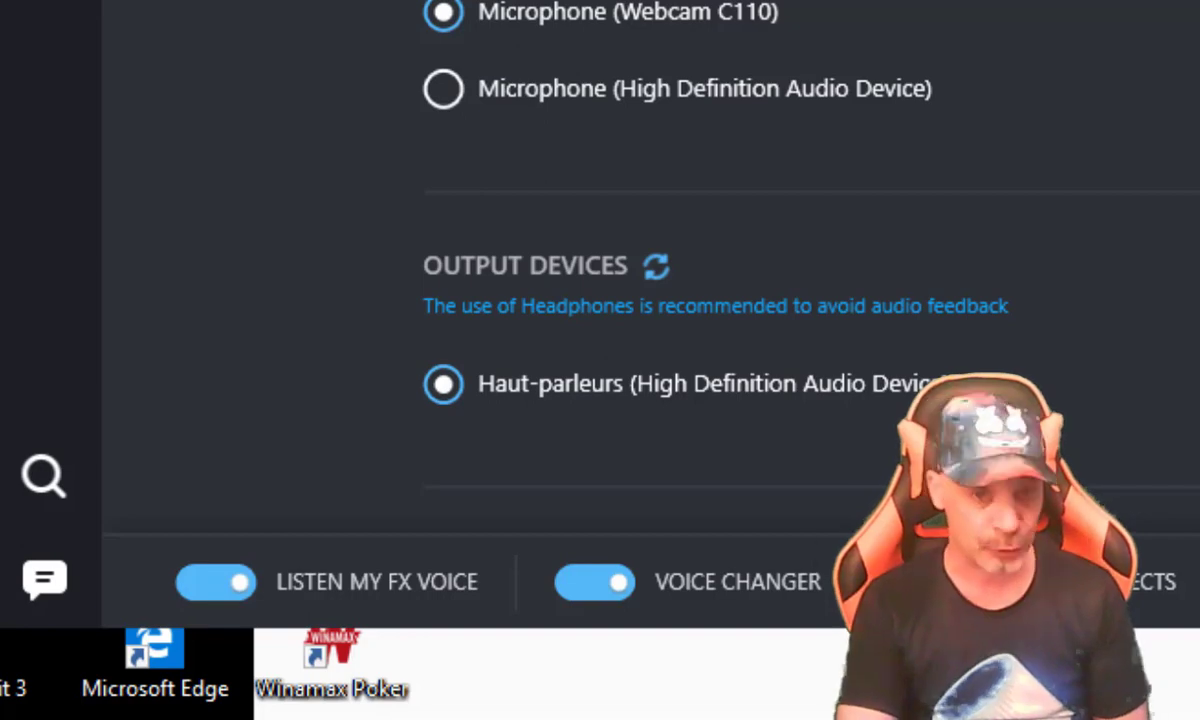
Return to the voice list and examine the range of available voices from beginning to end.
{"action": "left_click", "coordinate": [34, 46]}
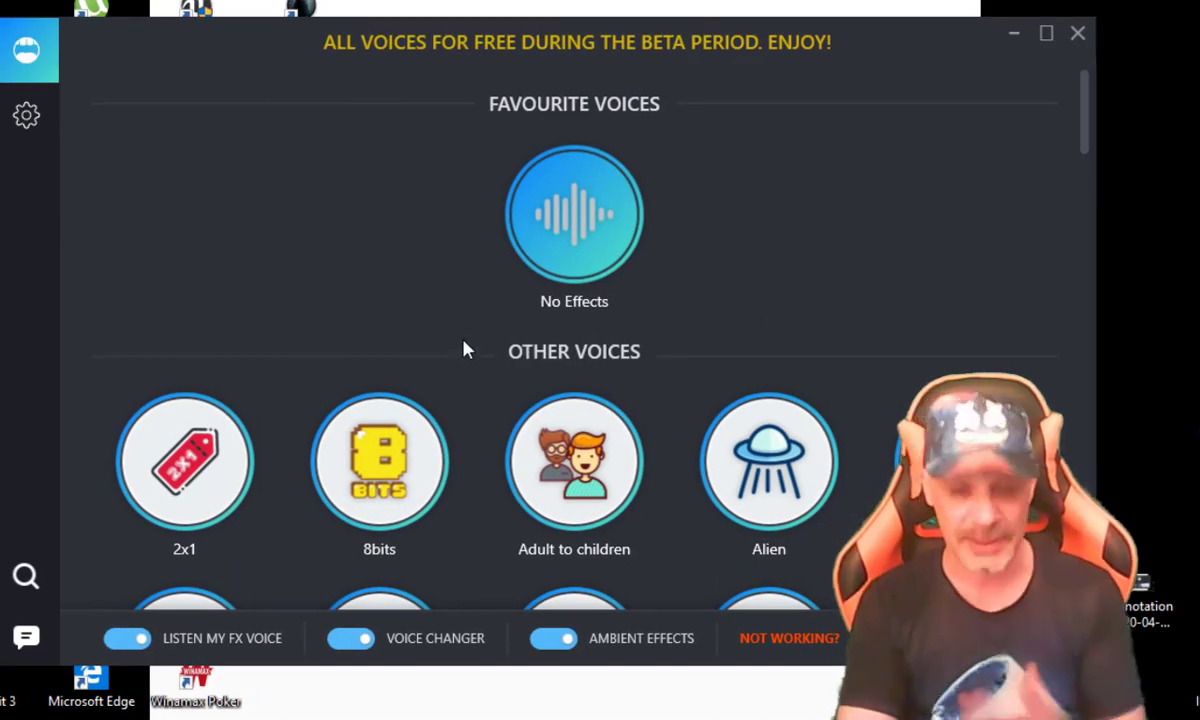
{"action": "scroll", "coordinate": [463, 345], "scroll_direction": "down", "scroll_amount": 8}
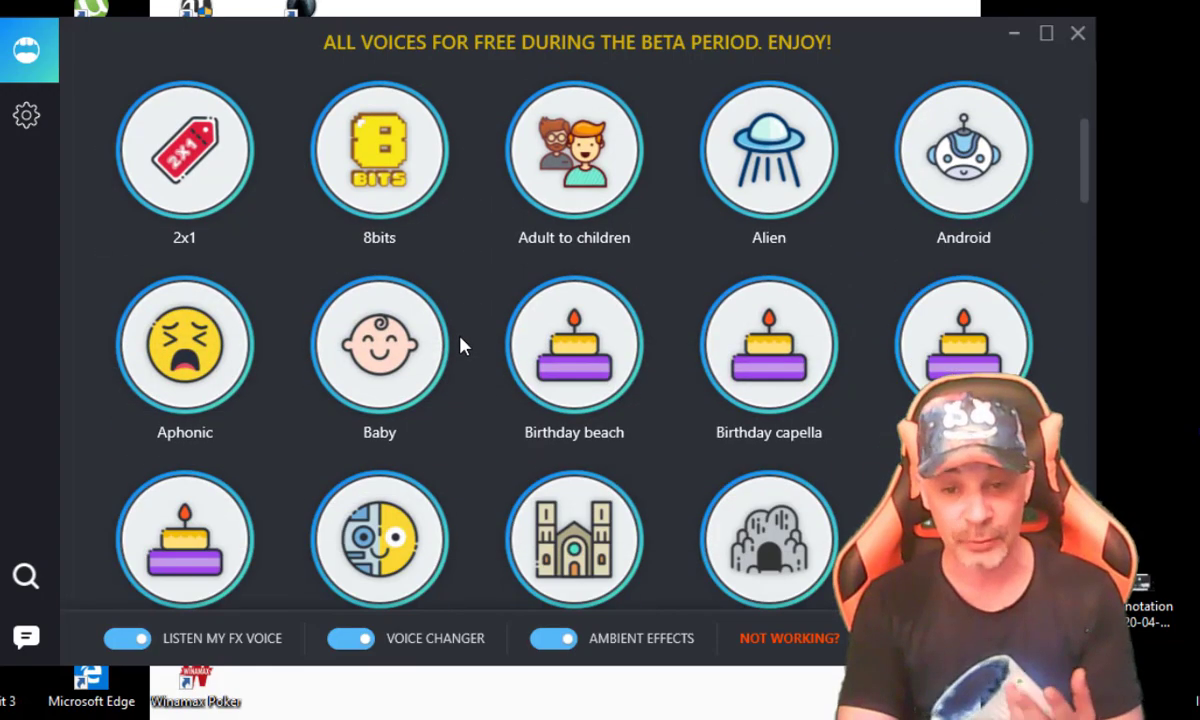
{"action": "scroll", "coordinate": [457, 350], "scroll_direction": "down", "scroll_amount": 10}
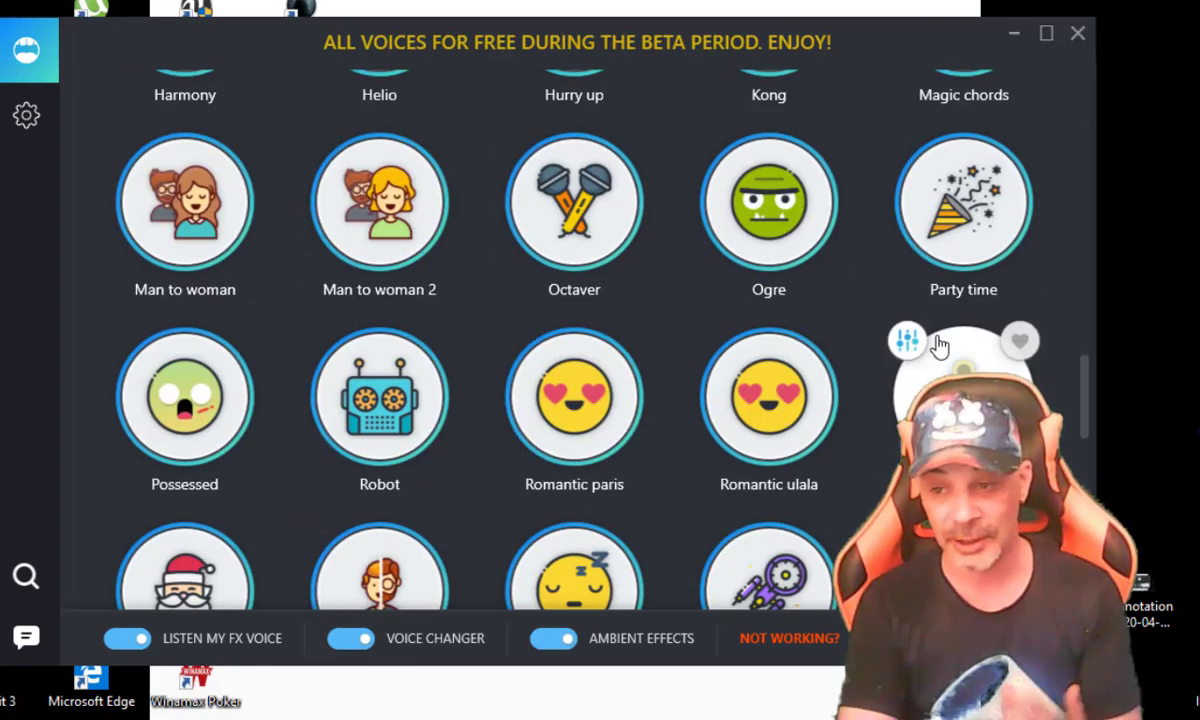
{"action": "left_click_drag", "start_coordinate": [1085, 383], "coordinate": [1085, 575]}
{"action": "scroll", "coordinate": [759, 543], "scroll_direction": "up", "scroll_amount": 4}
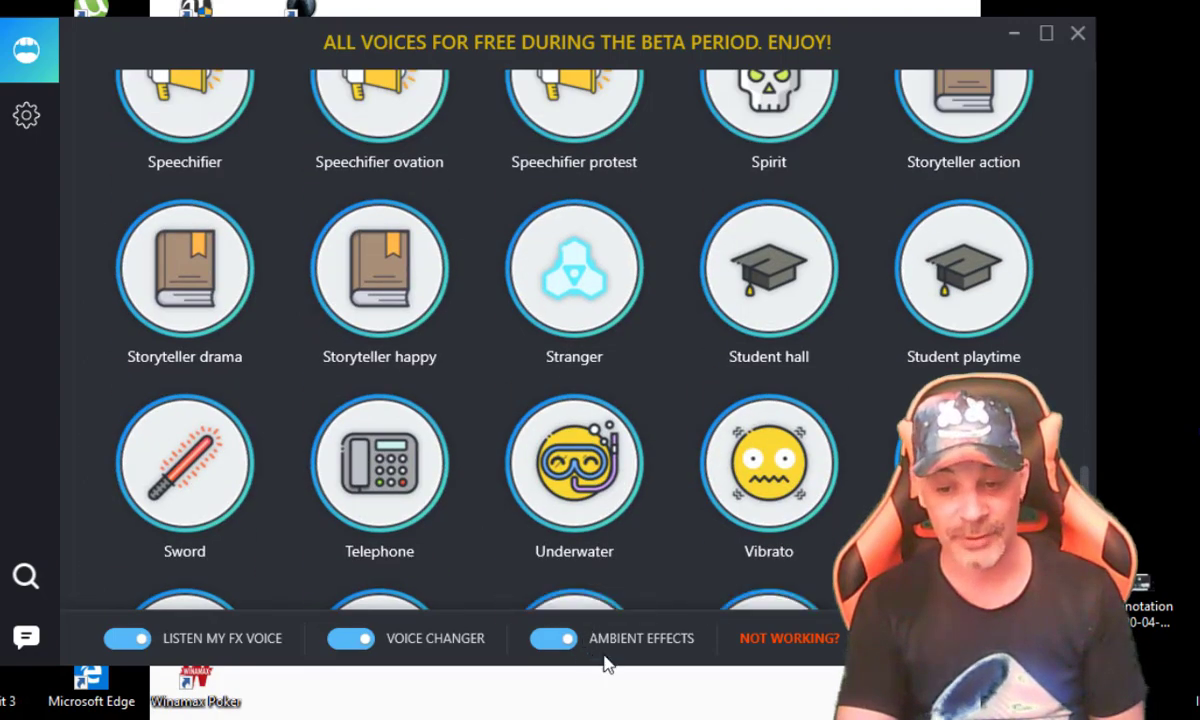
{"action": "scroll", "coordinate": [659, 480], "scroll_direction": "up", "scroll_amount": 5}
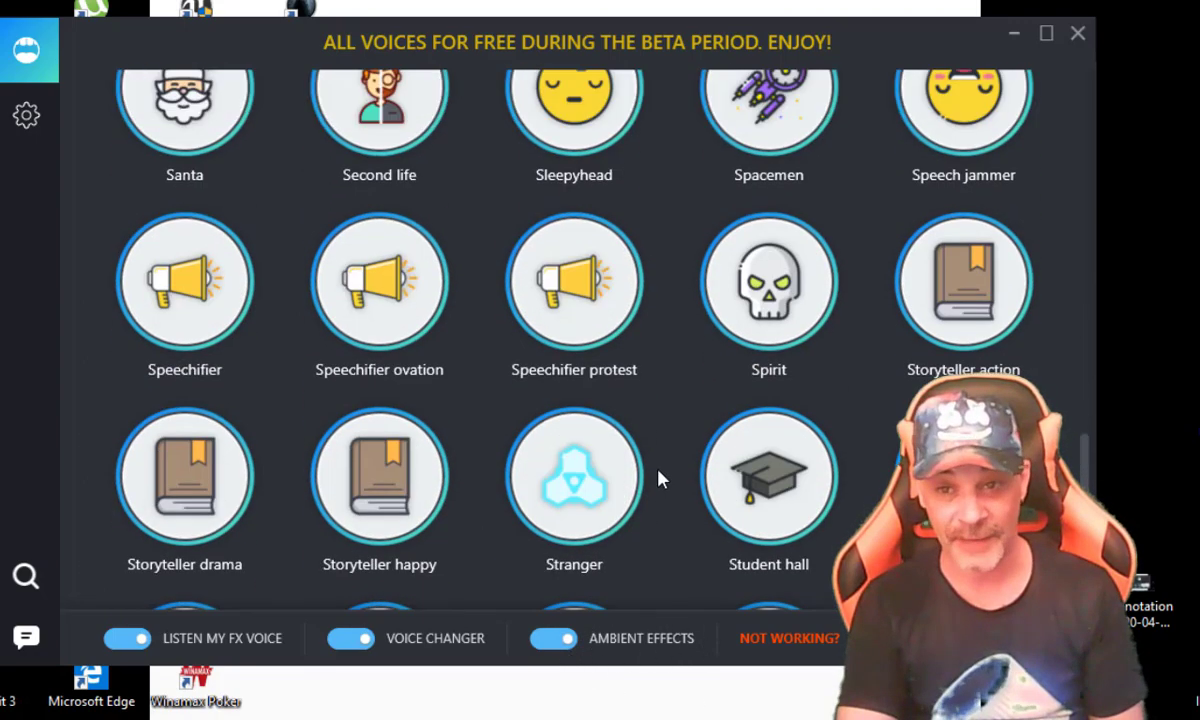
{"action": "scroll", "coordinate": [657, 472], "scroll_direction": "up", "scroll_amount": 8}
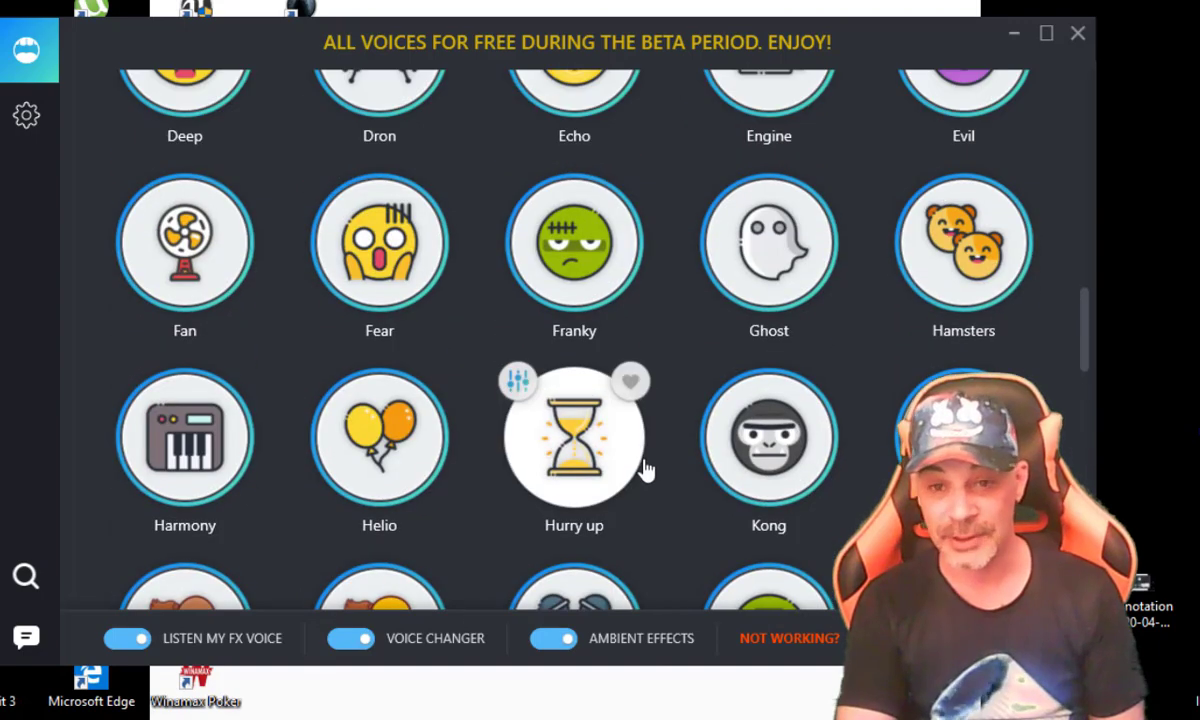
{"action": "scroll", "coordinate": [640, 462], "scroll_direction": "up", "scroll_amount": 5}
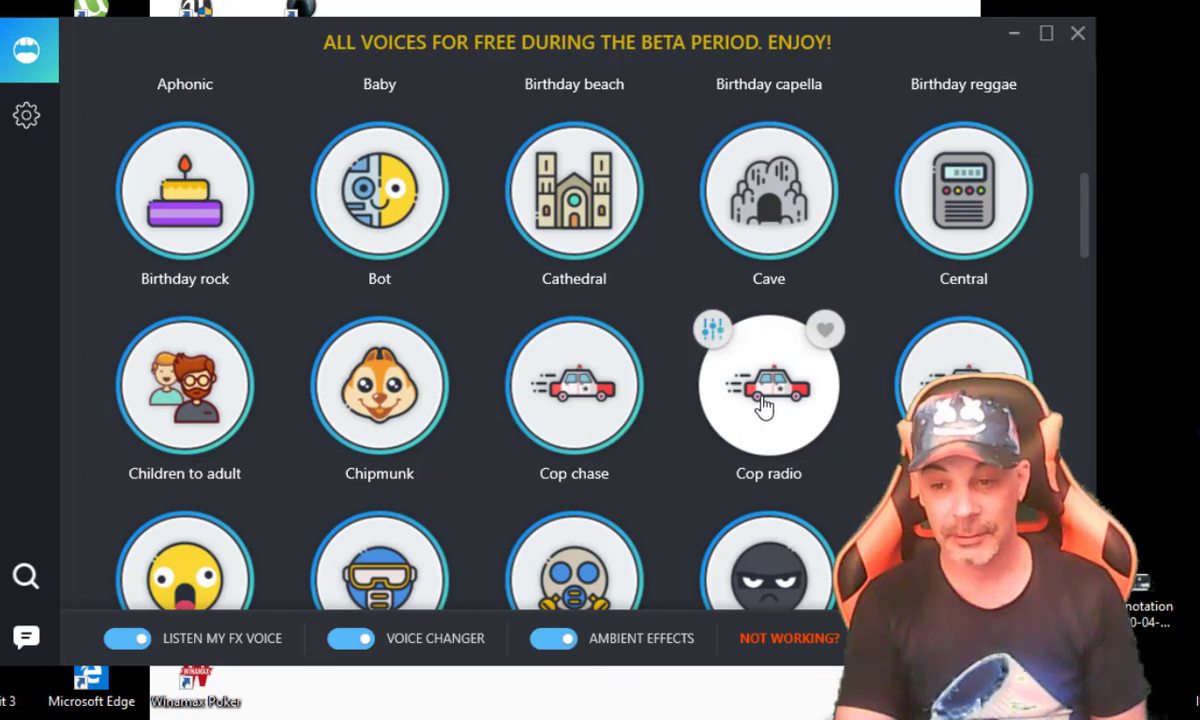
Try the Cop radio and Birthday beach voices, leaving Listen My FX Voice turned off.
{"action": "left_click", "coordinate": [763, 403]}
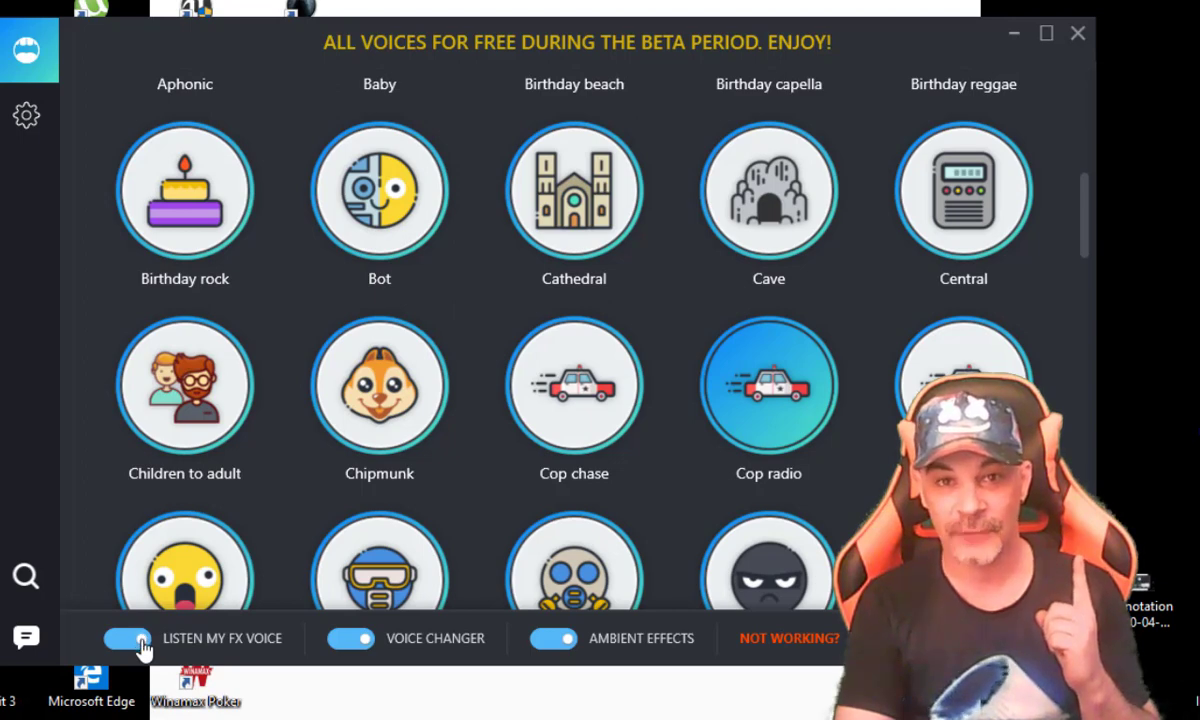
{"action": "left_click", "coordinate": [141, 641]}
{"action": "scroll", "coordinate": [578, 188], "scroll_direction": "up", "scroll_amount": 2}
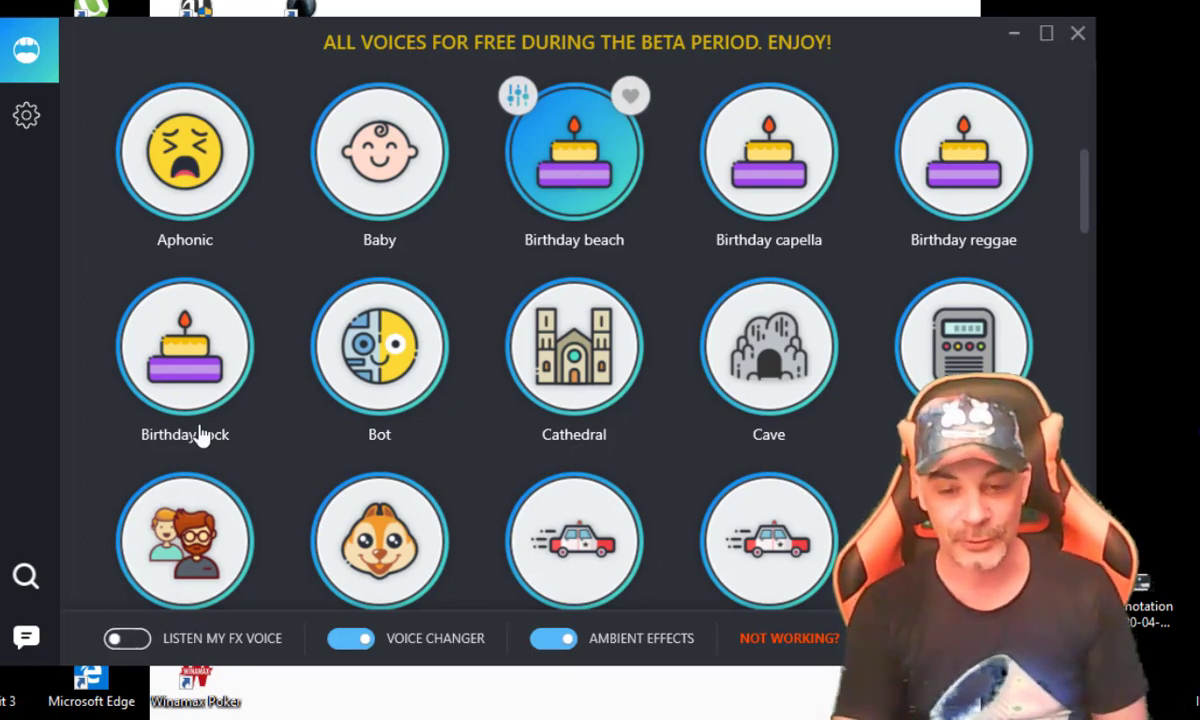
{"action": "left_click", "coordinate": [128, 640]}
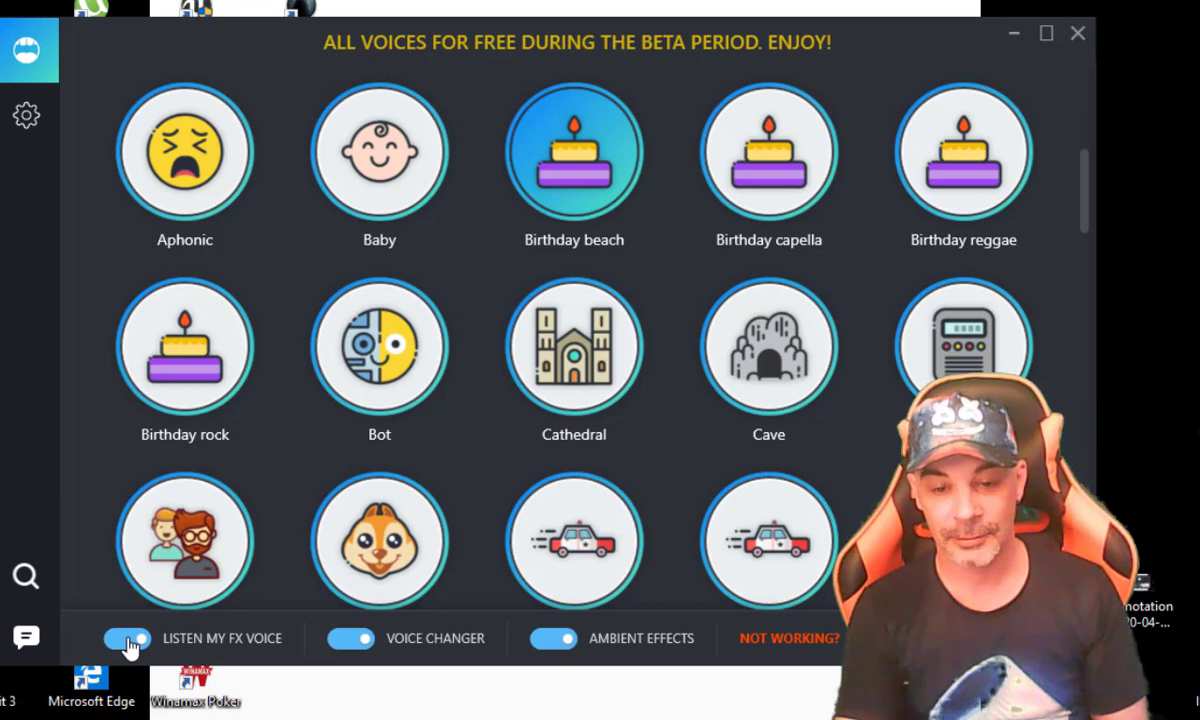
{"action": "left_click", "coordinate": [128, 640]}
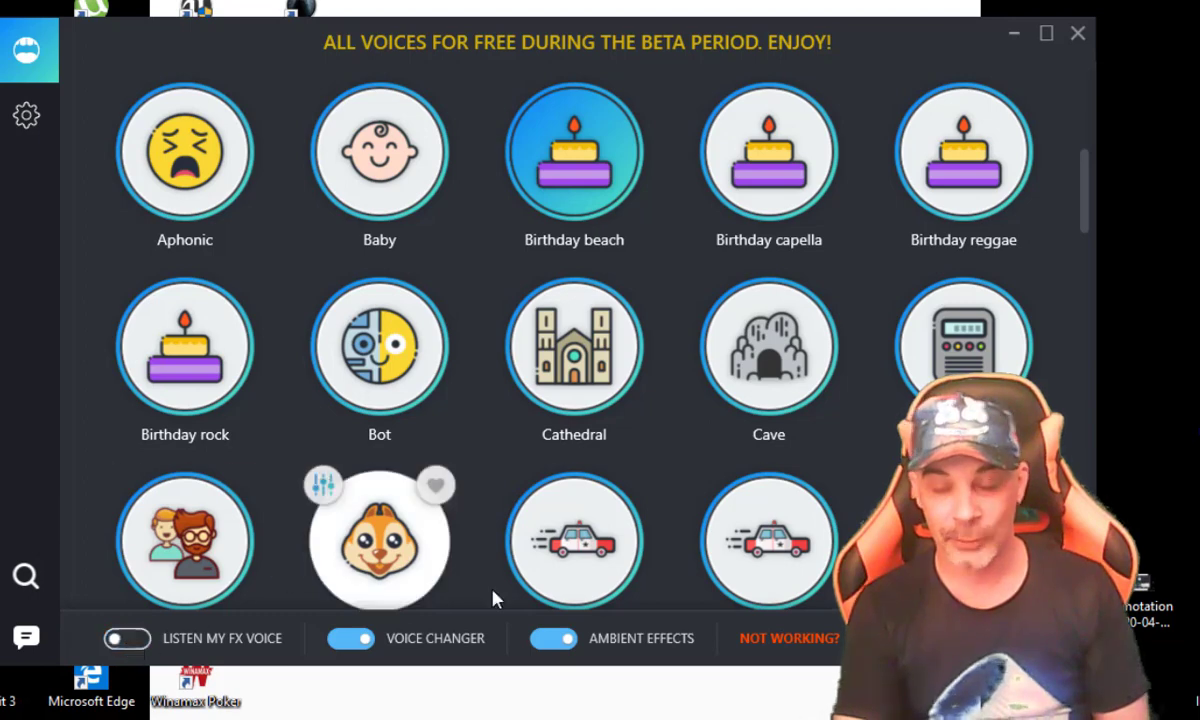
Select the No Effects voice and close Voicemod, dismissing the reminder about restoring the audio configuration.
{"action": "scroll", "coordinate": [455, 383], "scroll_direction": "up", "scroll_amount": 3}
{"action": "scroll", "coordinate": [713, 311], "scroll_direction": "up", "scroll_amount": 2}
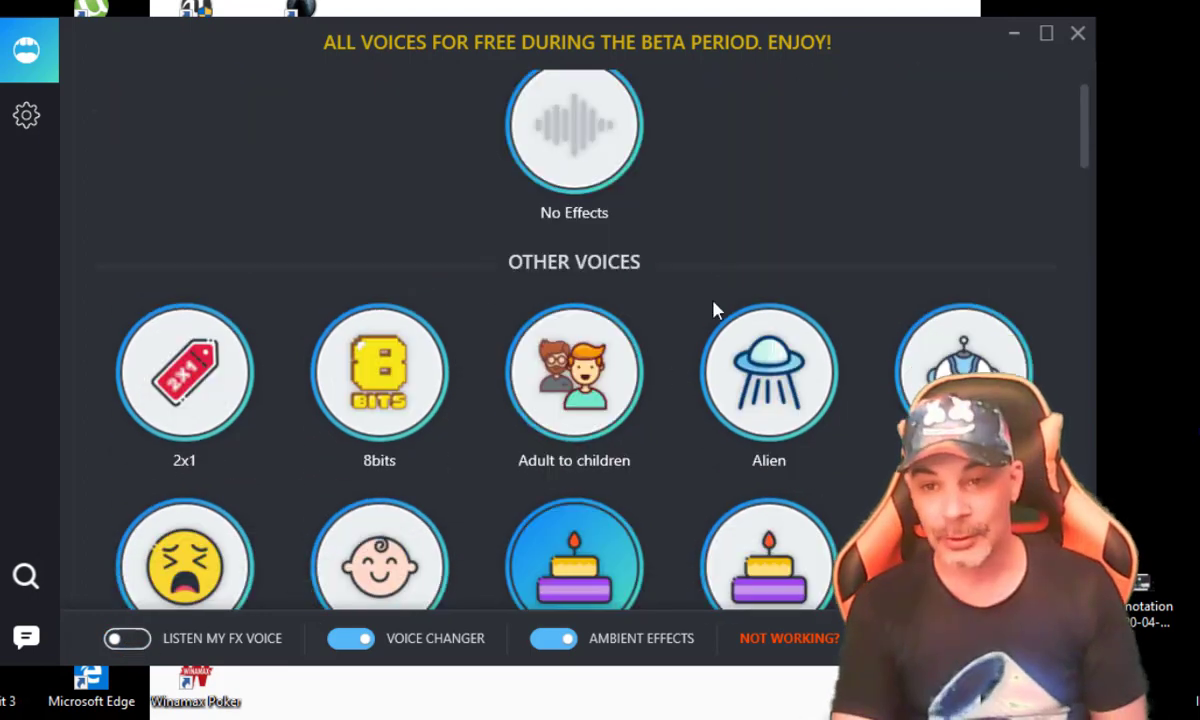
{"action": "left_click", "coordinate": [597, 153]}
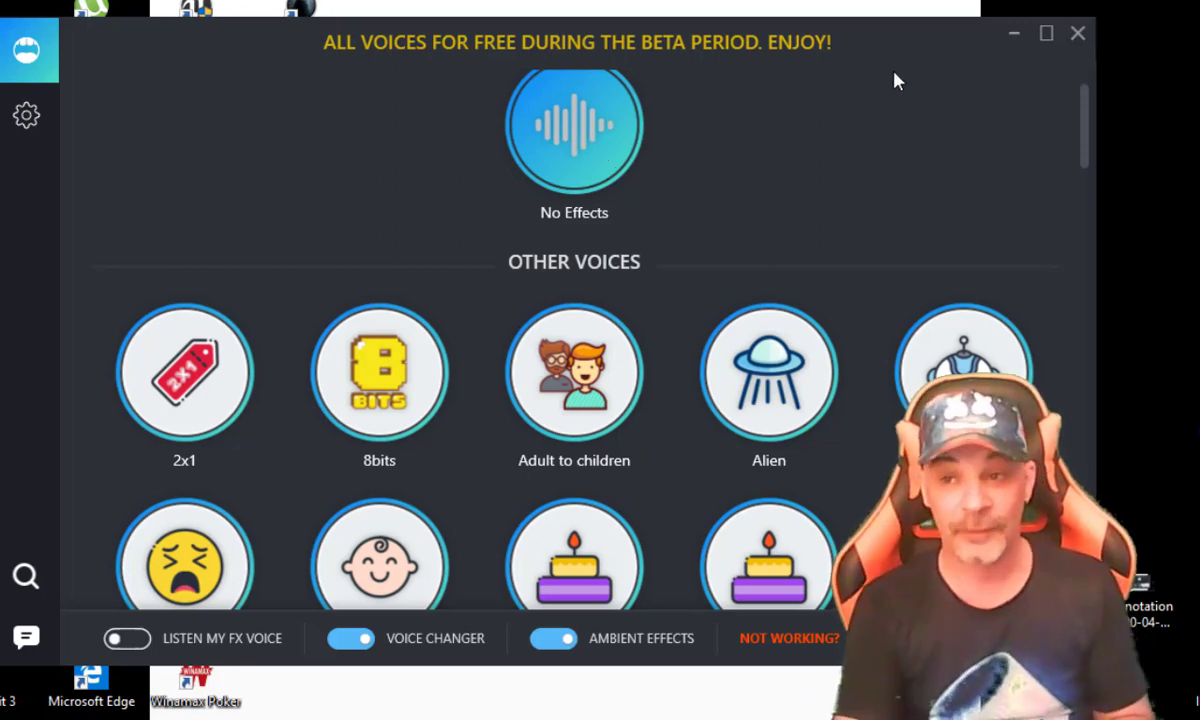
{"action": "left_click", "coordinate": [1078, 34]}
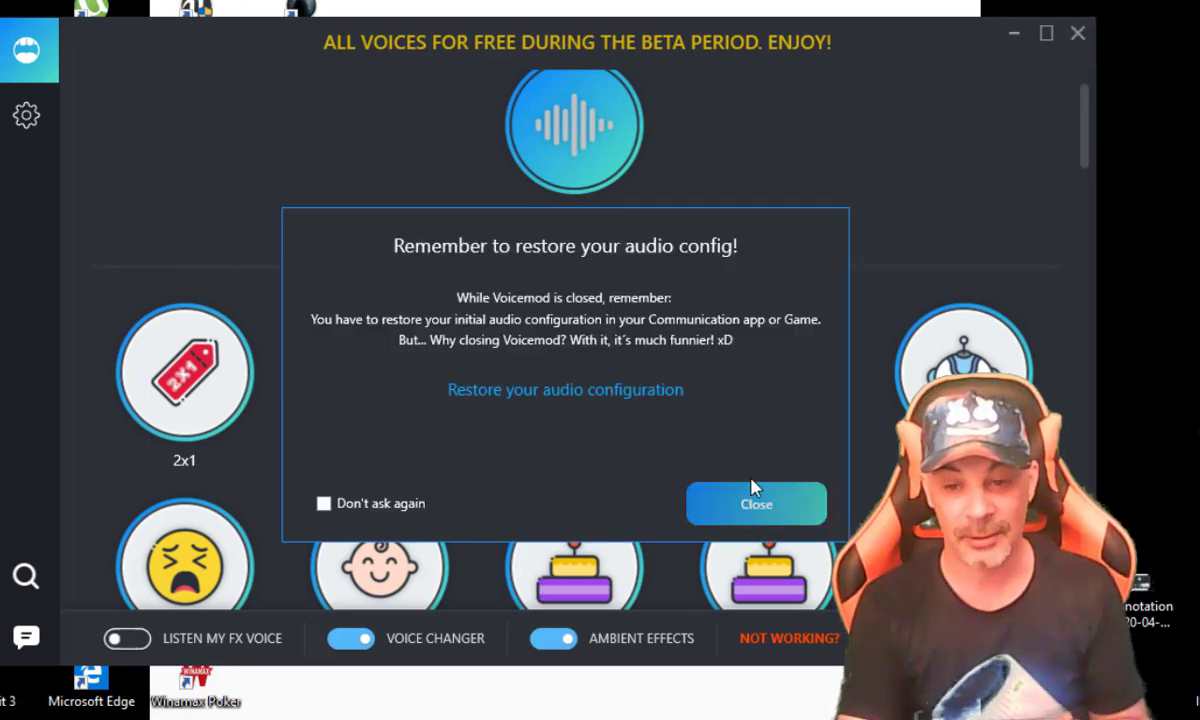
{"action": "left_click", "coordinate": [755, 508]}
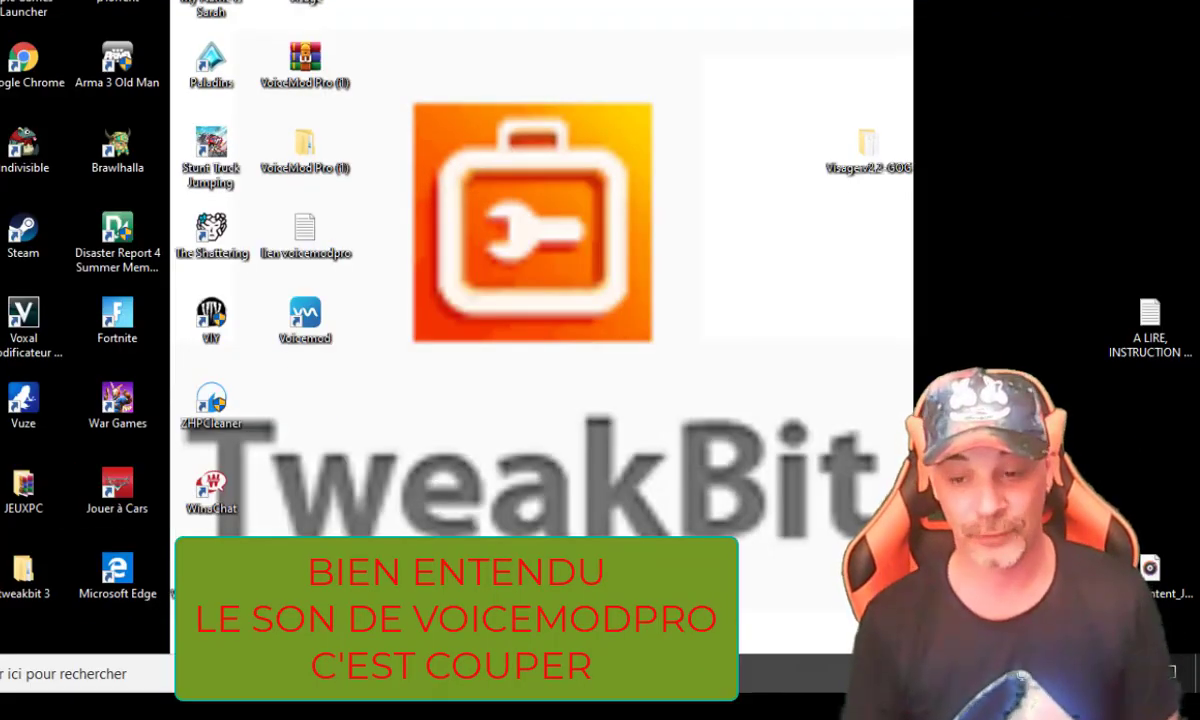
Relaunch Voicemod from its desktop shortcut, and switch to the Photos window showing Annotation 2020-04-22 162338.png.
{"action": "left_click", "coordinate": [308, 325]}
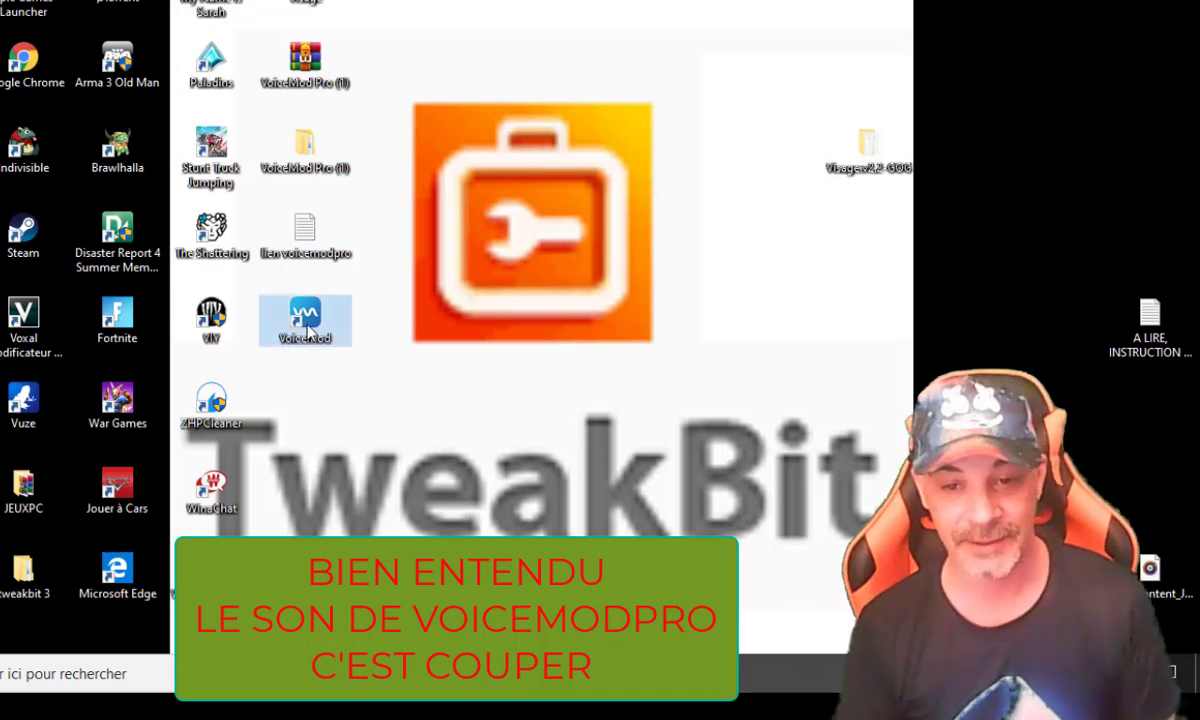
{"action": "double_click", "coordinate": [308, 328]}
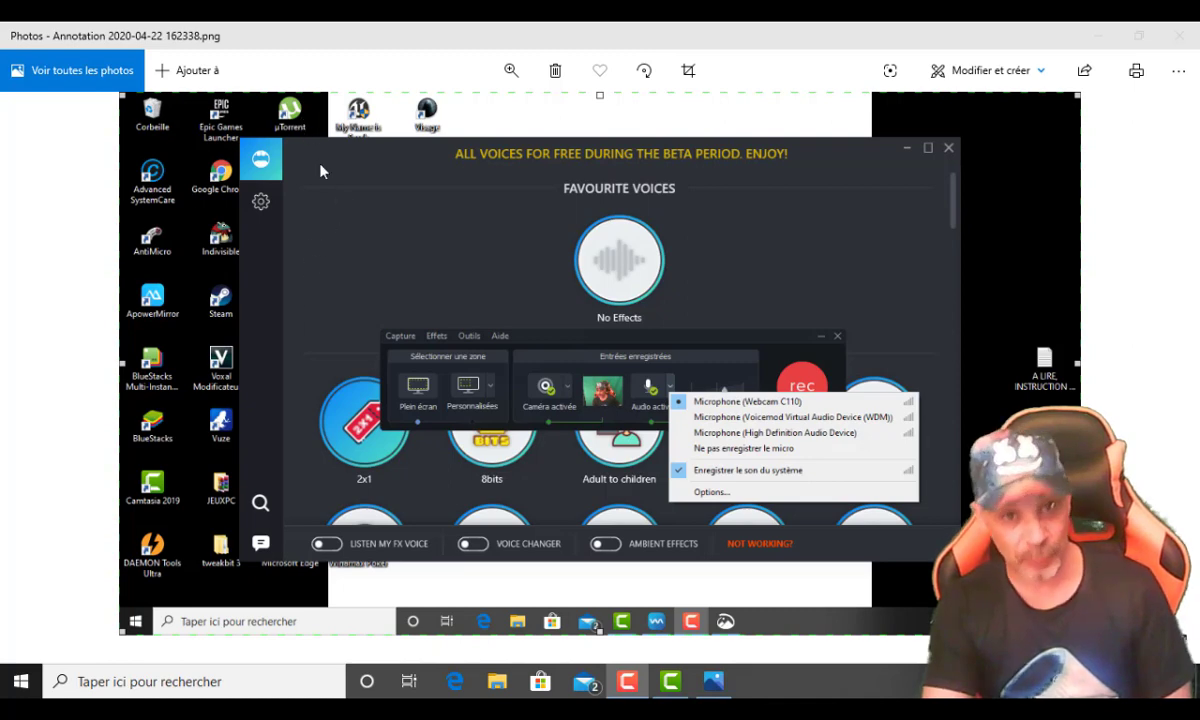
{"action": "left_click", "coordinate": [404, 162]}
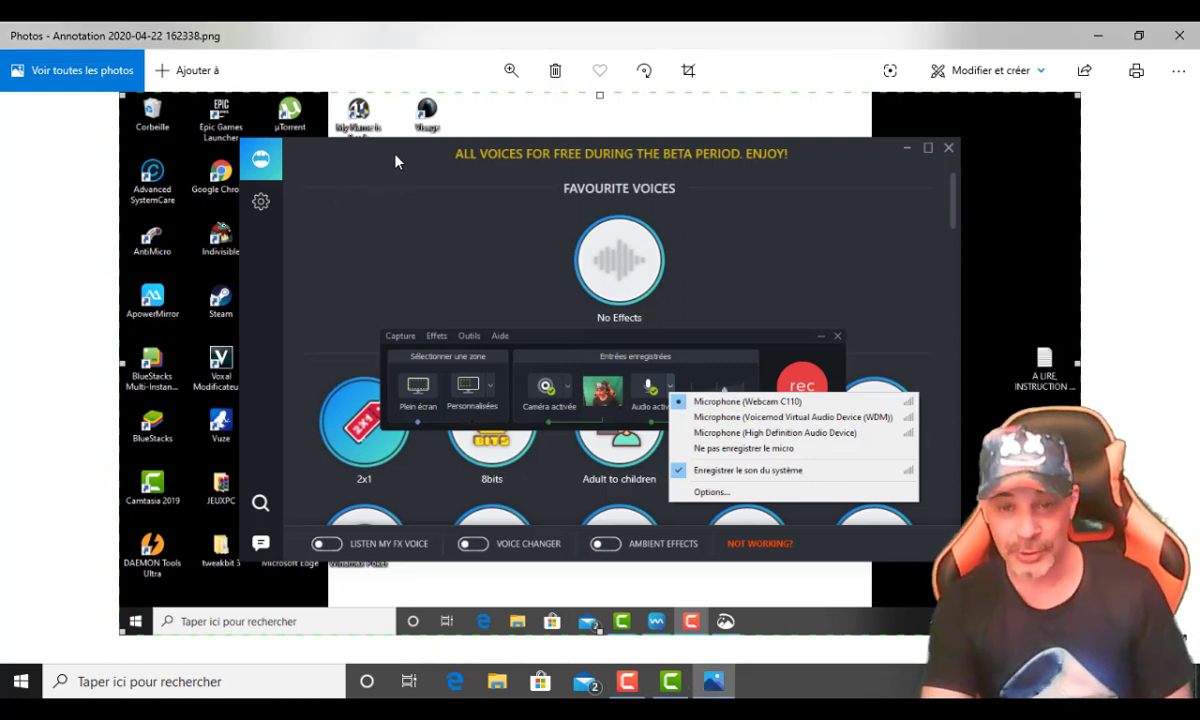